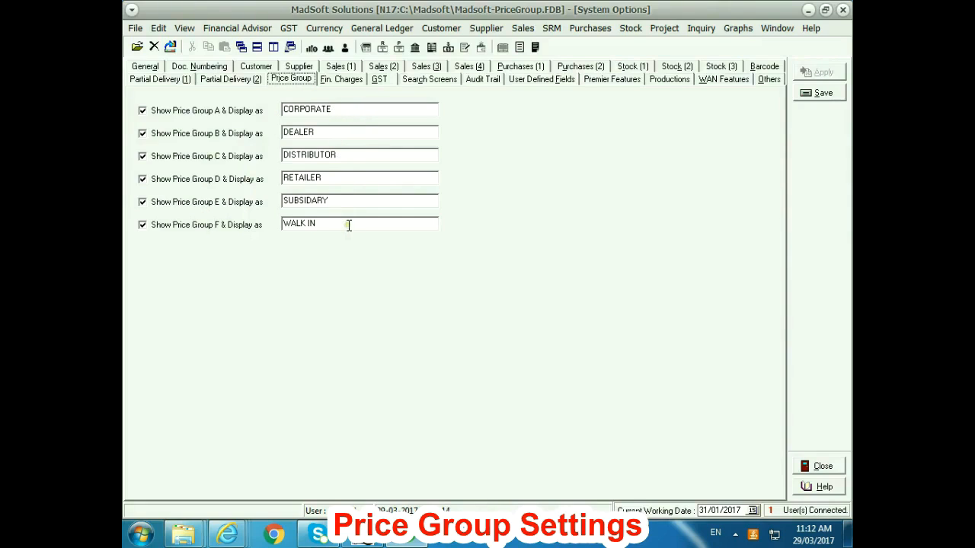
# Save the price group display settings and open the AAT THERMOMETER stock item record.
pyautogui.click(822, 94)
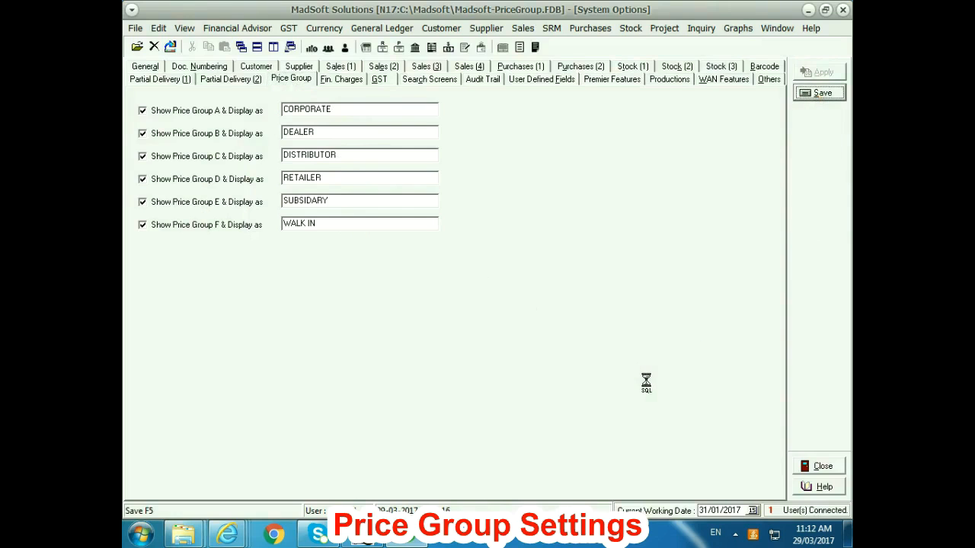
pyautogui.click(186, 451)
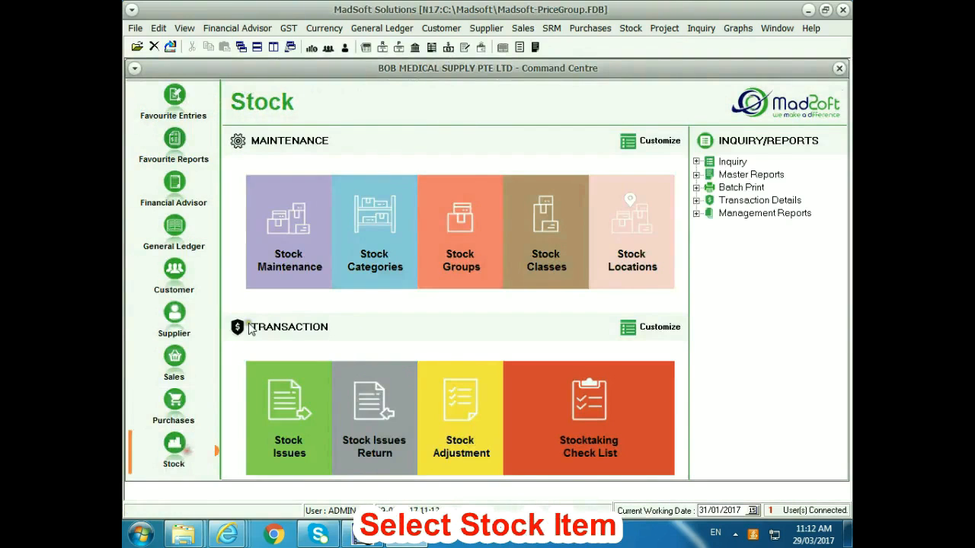
pyautogui.click(270, 254)
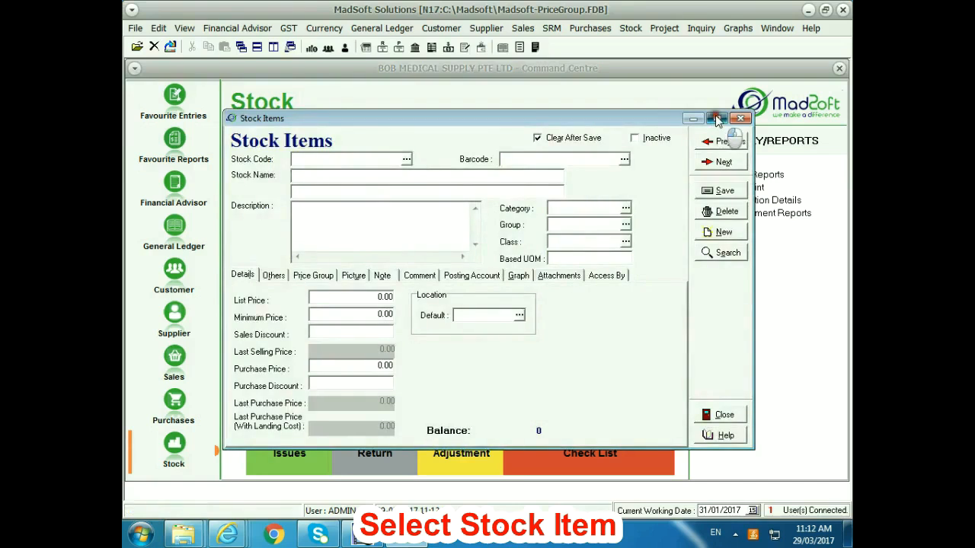
pyautogui.click(715, 119)
pyautogui.click(304, 90)
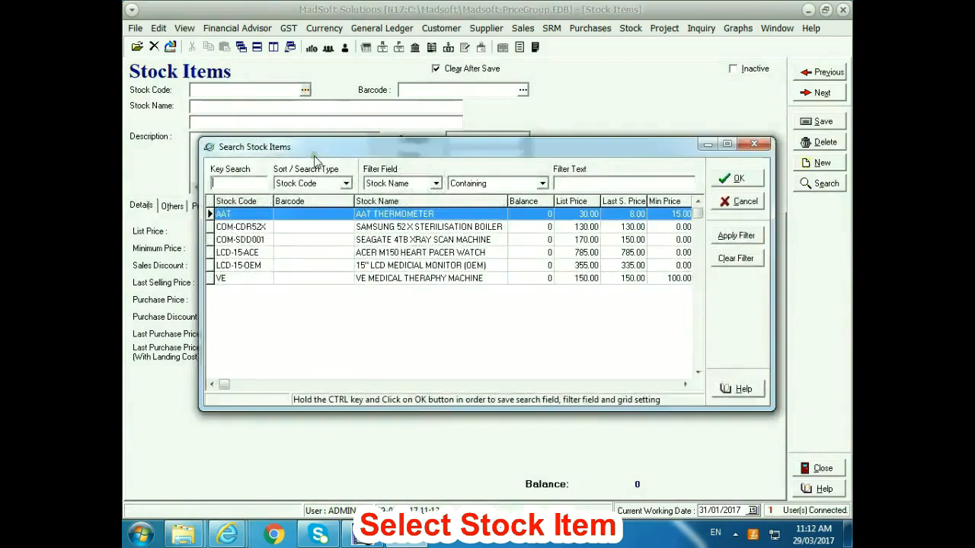
pyautogui.doubleClick(383, 220)
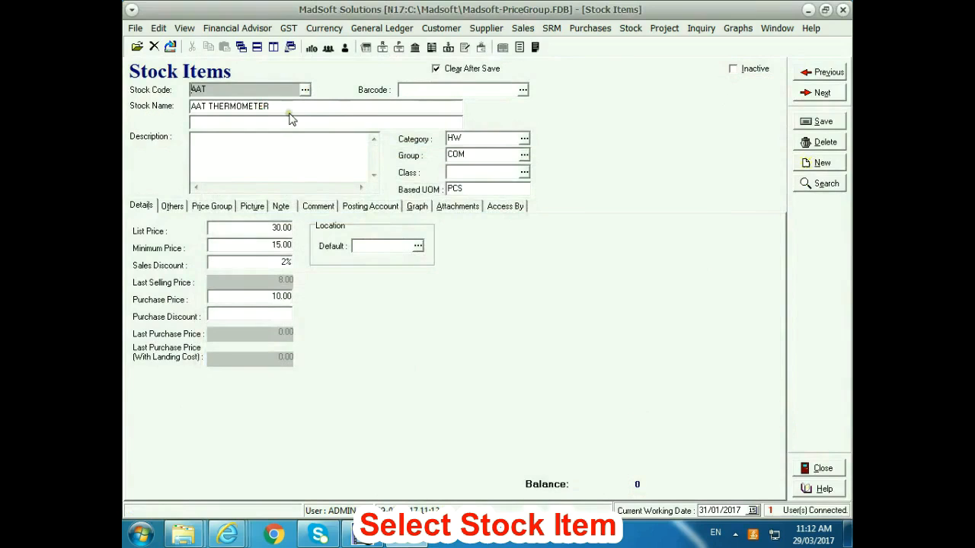
# Examine the pricing method and values set for each price group of AAT THERMOMETER, from Corporate to Walk In.
pyautogui.click(213, 207)
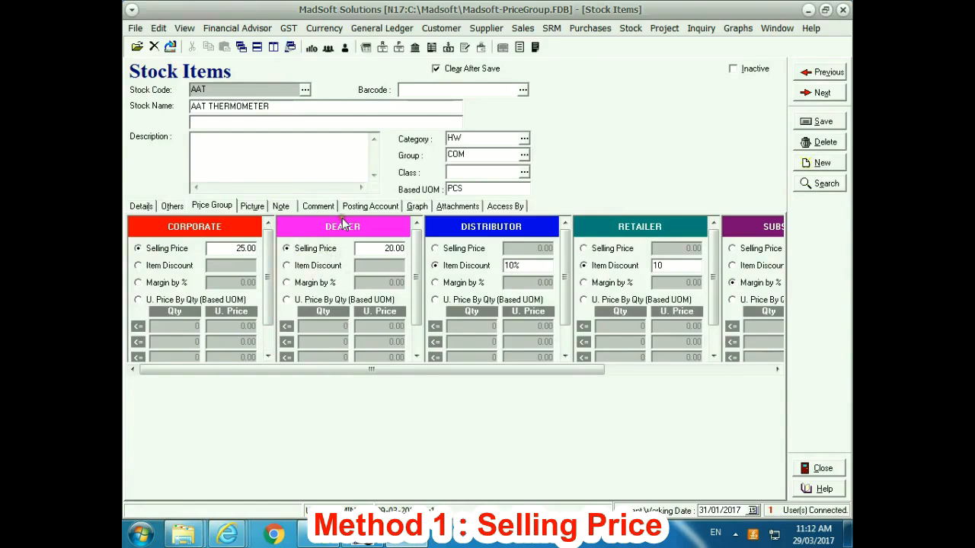
pyautogui.click(776, 369)
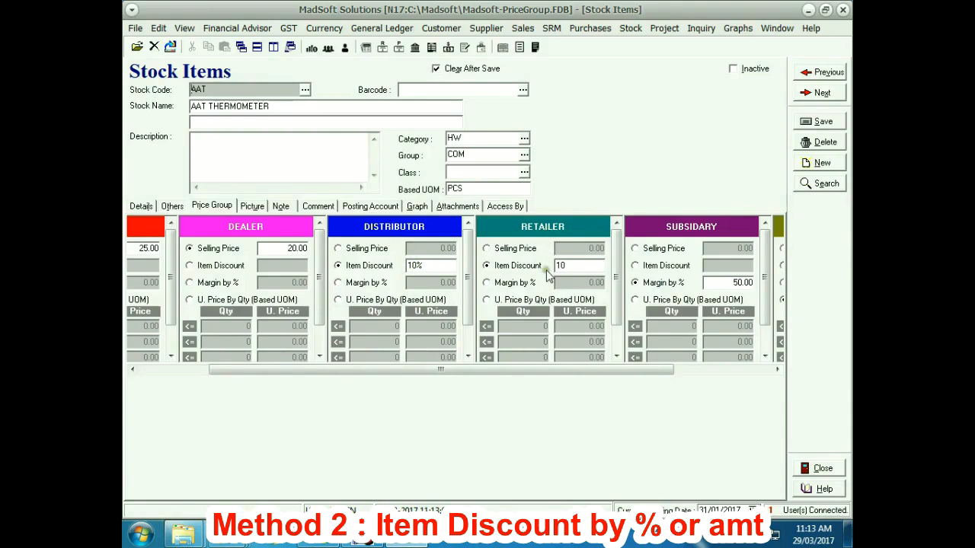
pyautogui.moveTo(643, 370); pyautogui.dragTo(726, 366)
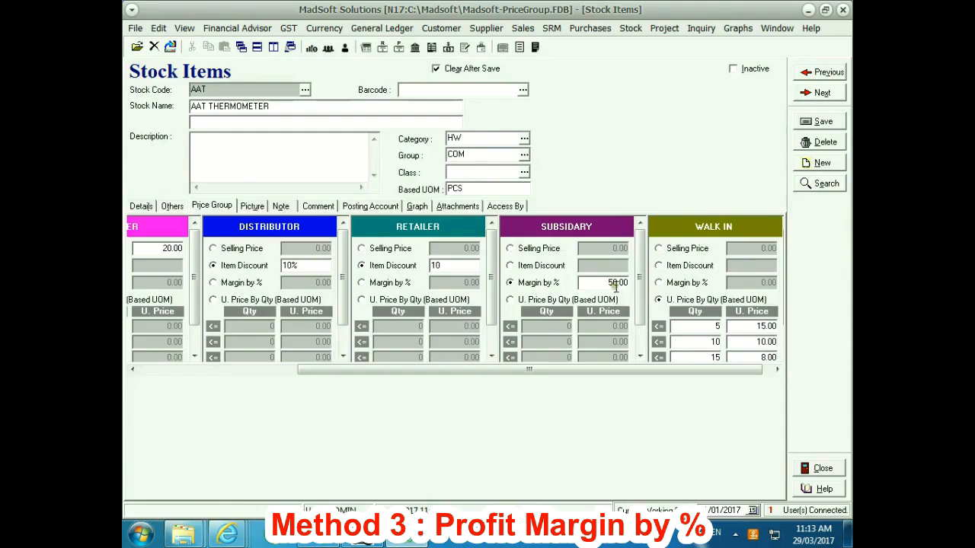
pyautogui.click(776, 369)
pyautogui.click(777, 369)
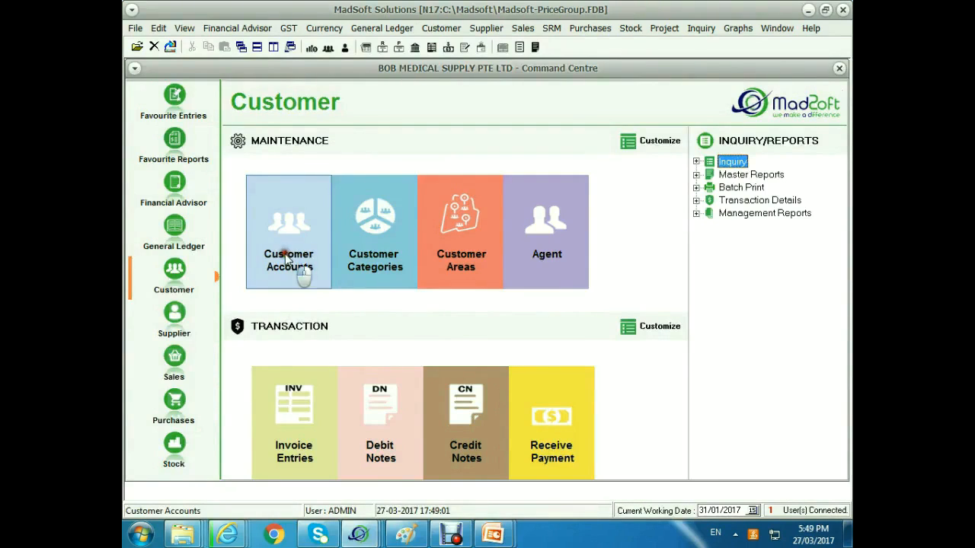
# Open the MAX CLINIC PTE LTD customer account, enable its price group, assign RETAILER, and save the record.
pyautogui.click(300, 267)
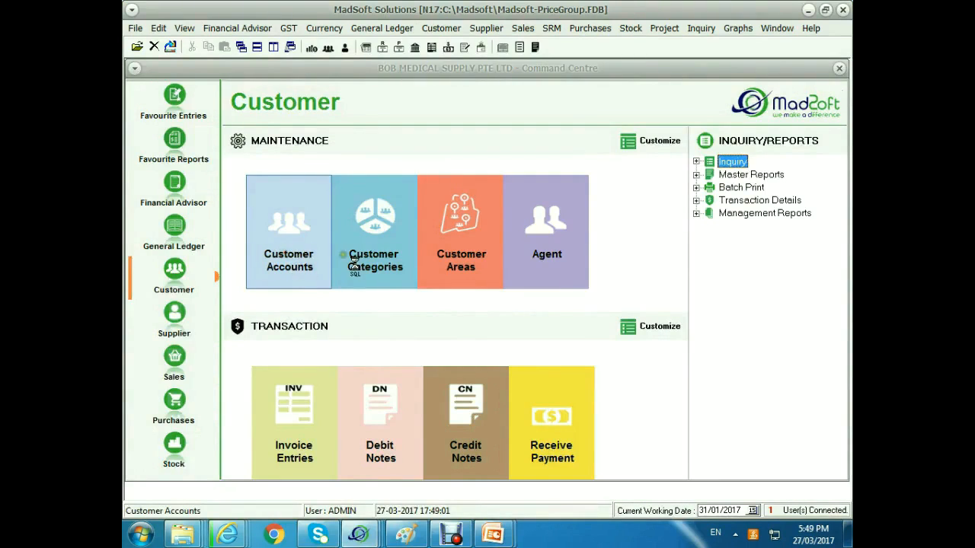
pyautogui.click(715, 122)
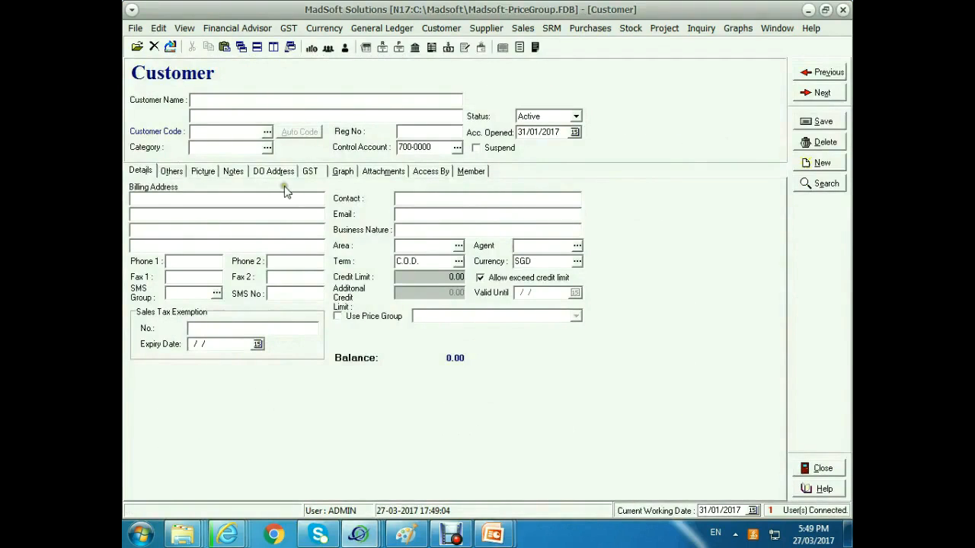
pyautogui.click(266, 132)
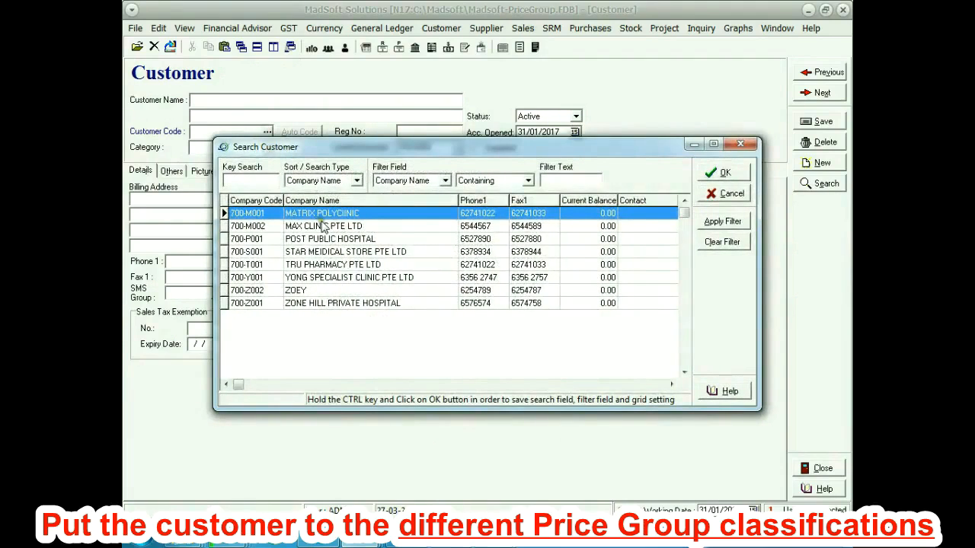
pyautogui.doubleClick(321, 226)
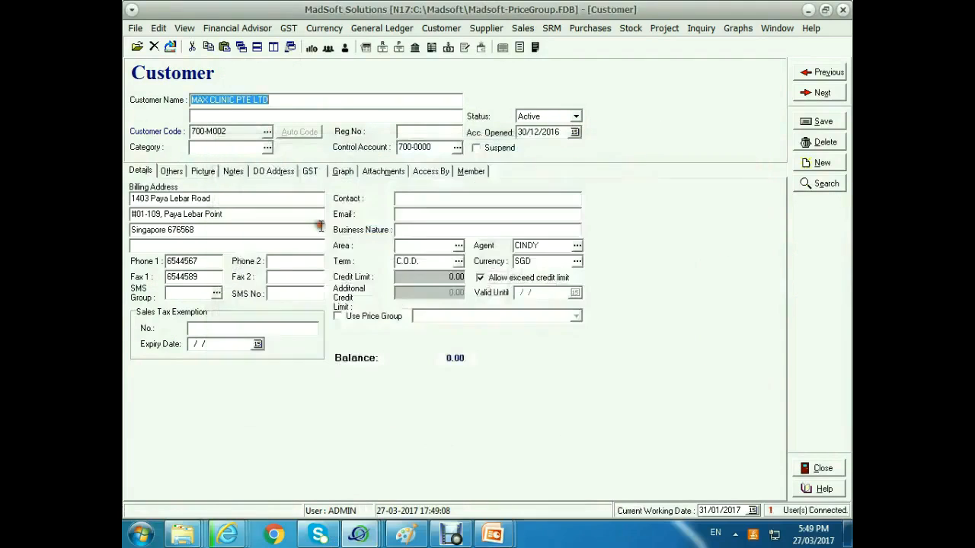
pyautogui.click(338, 317)
pyautogui.click(575, 316)
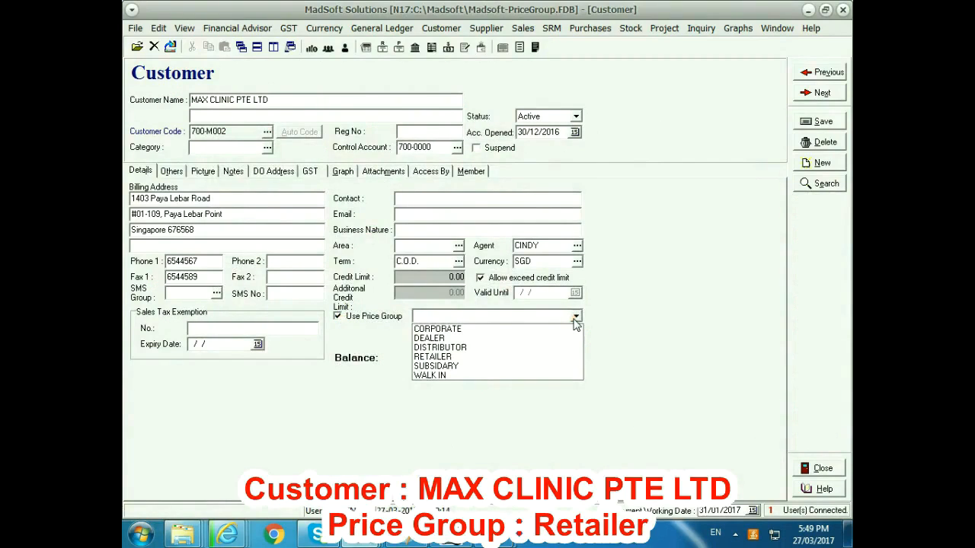
pyautogui.click(476, 356)
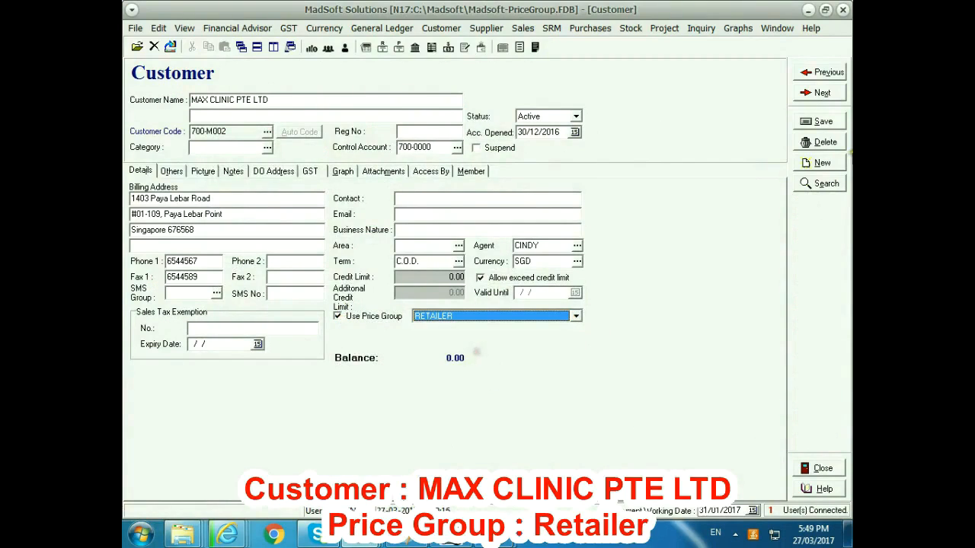
pyautogui.click(823, 124)
# Assign the WALK IN price group to the customer listed just above ZONE HILL PRIVATE HOSPITAL and save the record.
pyautogui.click(267, 131)
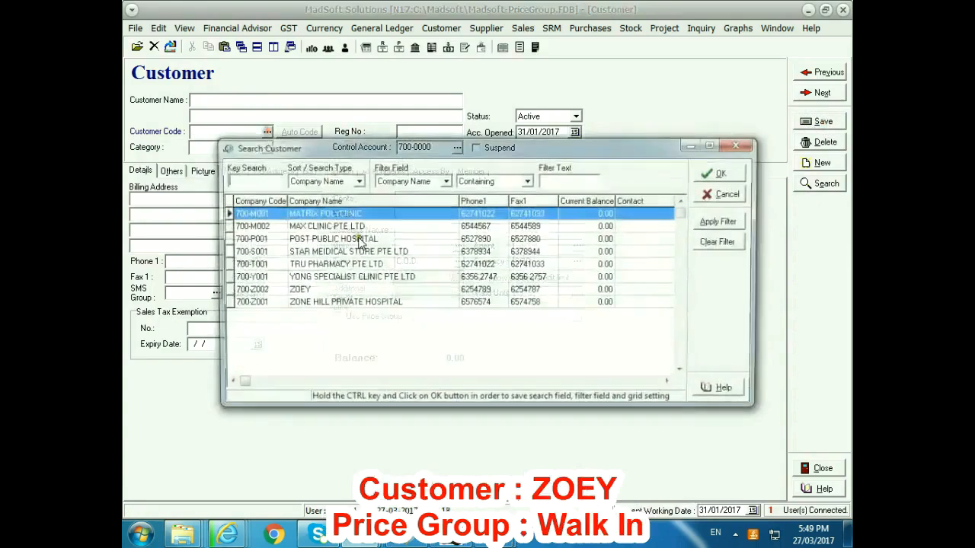
pyautogui.doubleClick(342, 290)
pyautogui.click(400, 316)
pyautogui.click(576, 315)
pyautogui.click(457, 372)
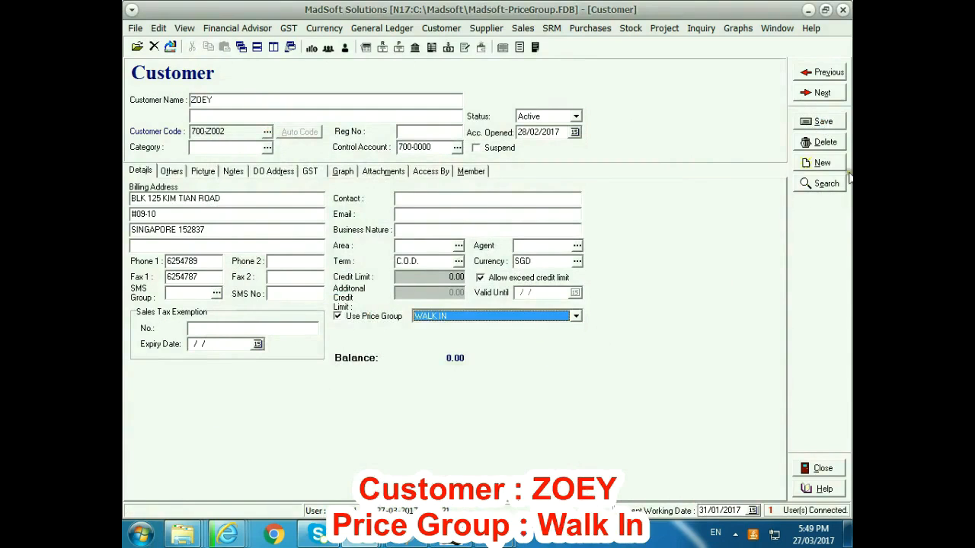
pyautogui.click(816, 125)
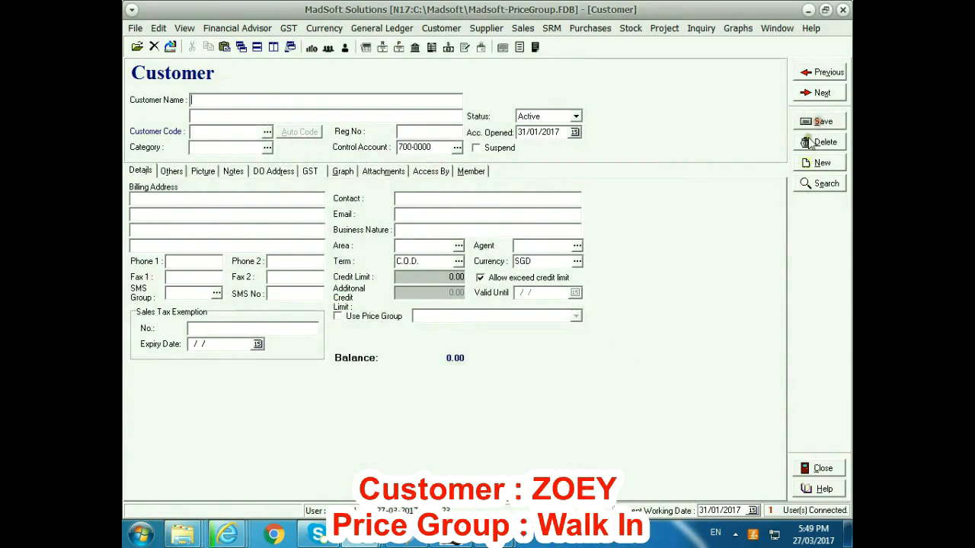
pyautogui.click(268, 131)
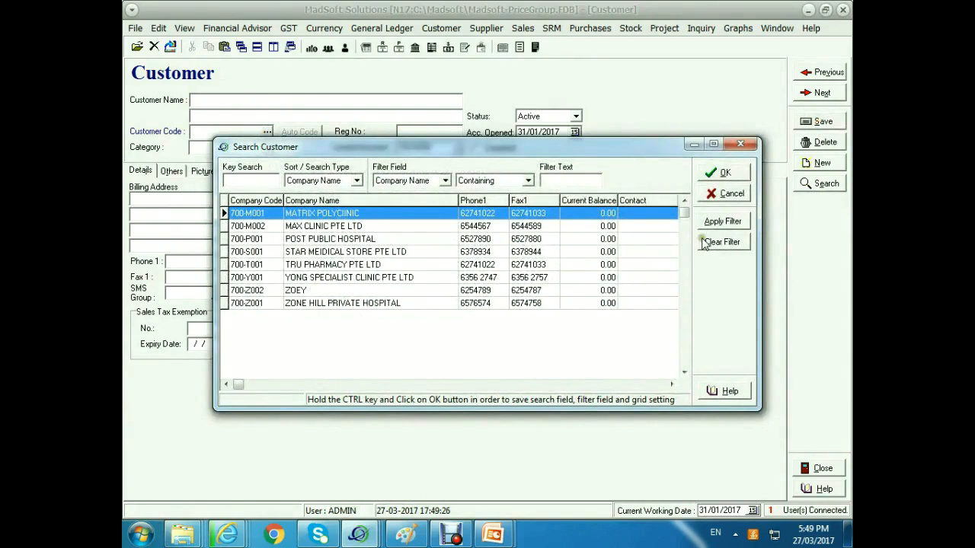
pyautogui.click(716, 200)
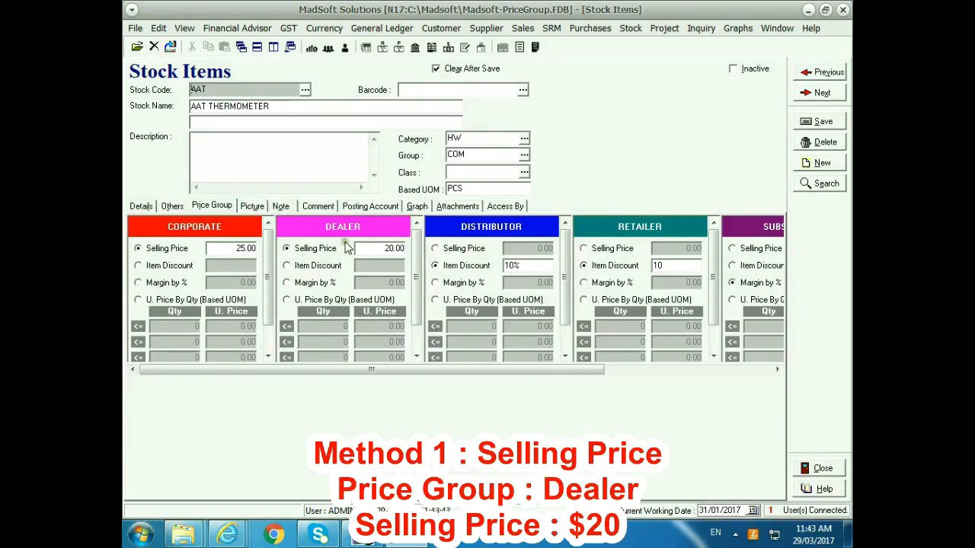
# Start a sales invoice for ZONE HILL PRIVATE HOSPITAL and add the AAT THERMOMETER item.
pyautogui.click(523, 28)
pyautogui.click(547, 85)
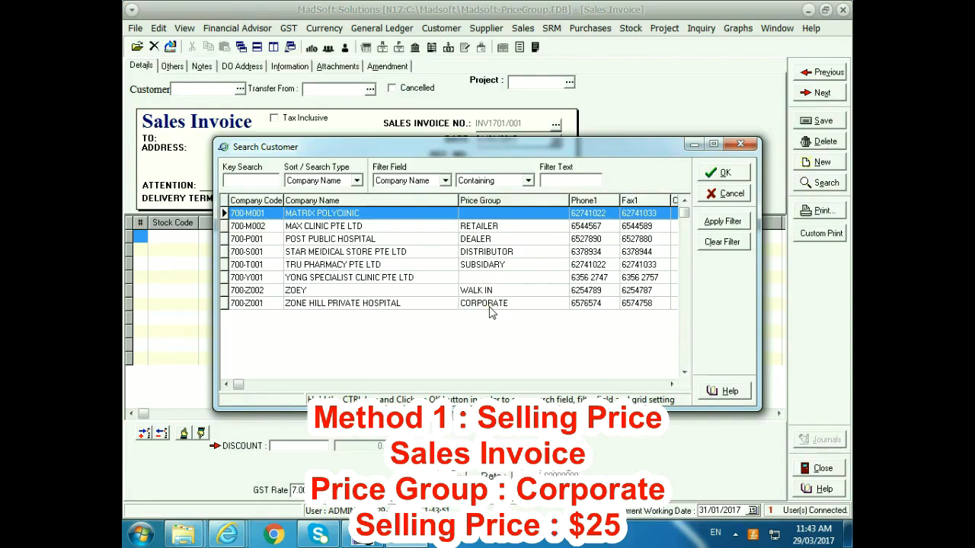
pyautogui.doubleClick(343, 303)
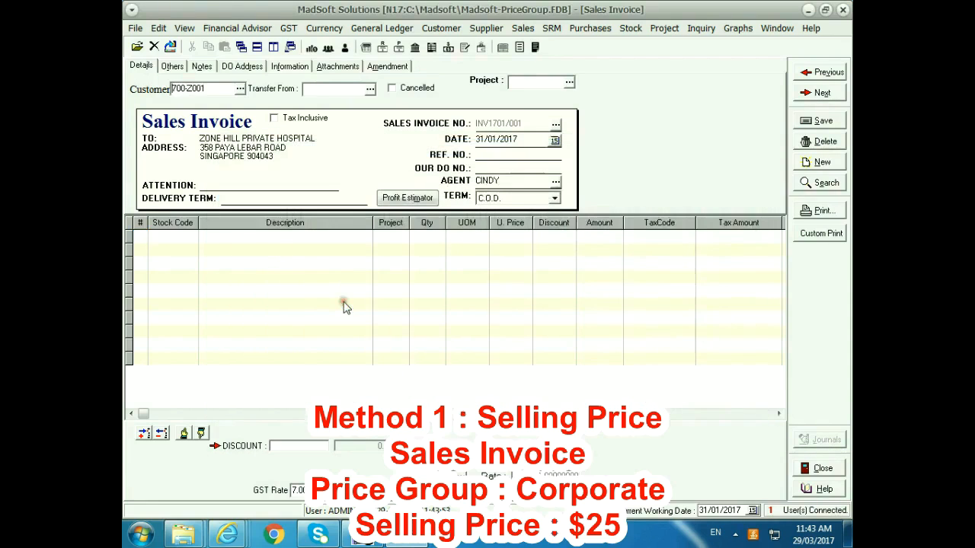
pyautogui.click(189, 240)
pyautogui.click(191, 238)
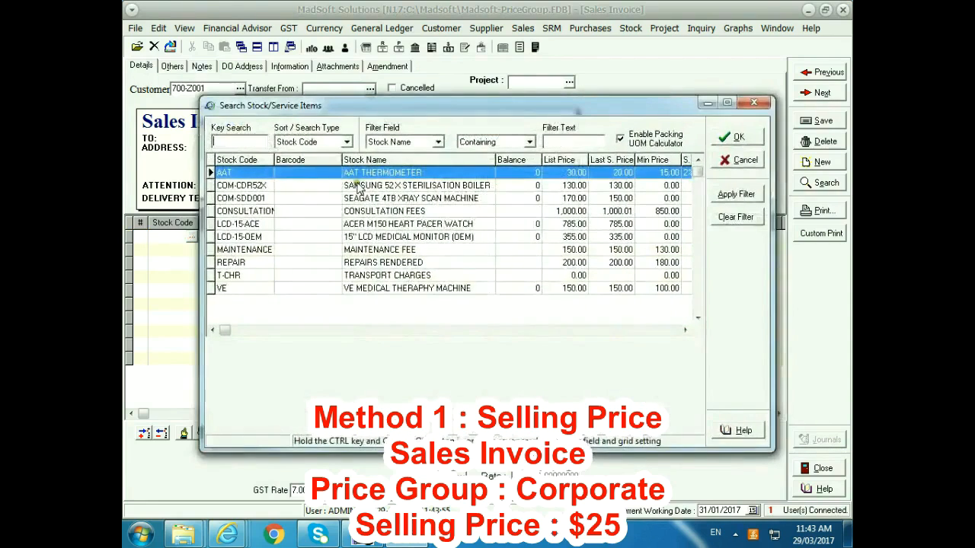
pyautogui.doubleClick(365, 173)
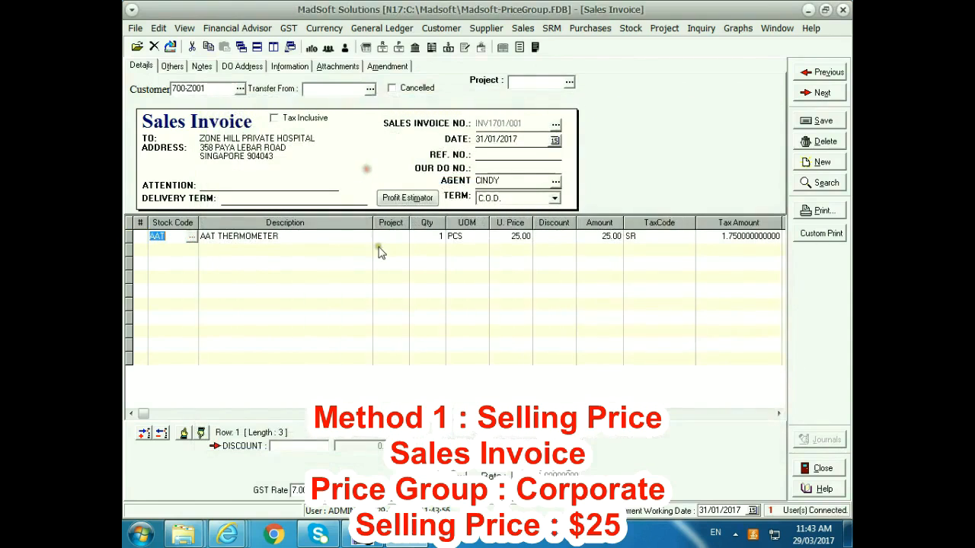
# Check the unit price of the AAT line against the Corporate price group in the Selling Price Inquiry.
pyautogui.click(515, 237)
pyautogui.click(525, 236)
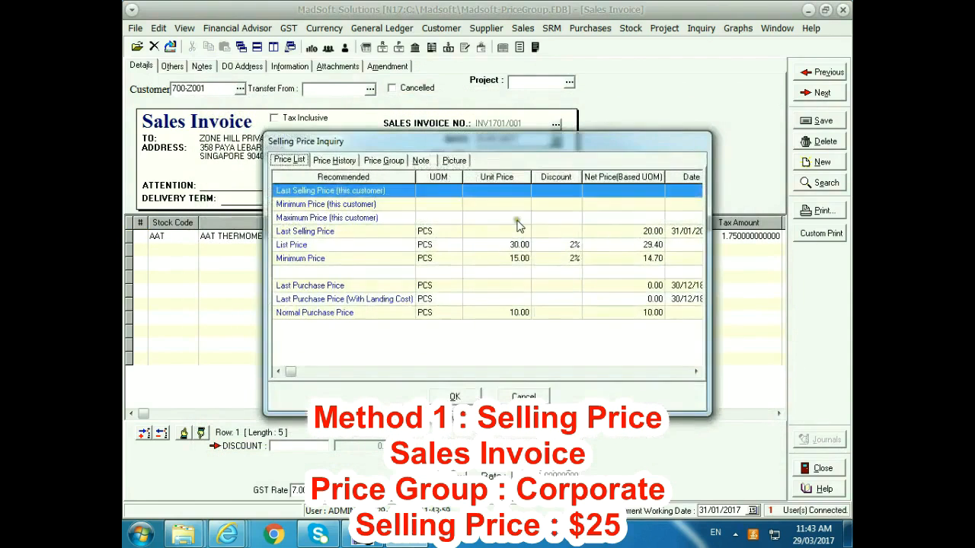
pyautogui.moveTo(443, 139); pyautogui.dragTo(401, 255)
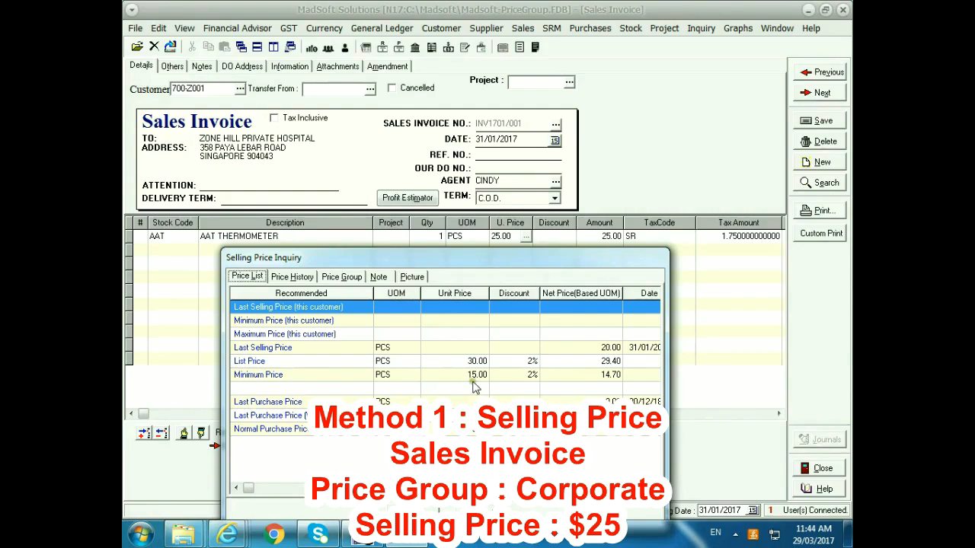
pyautogui.click(339, 278)
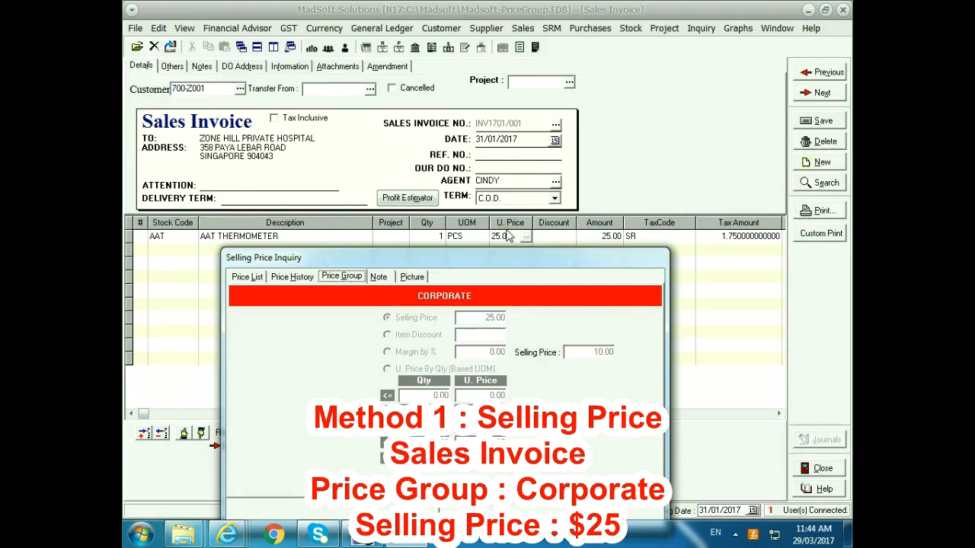
pyautogui.click(478, 510)
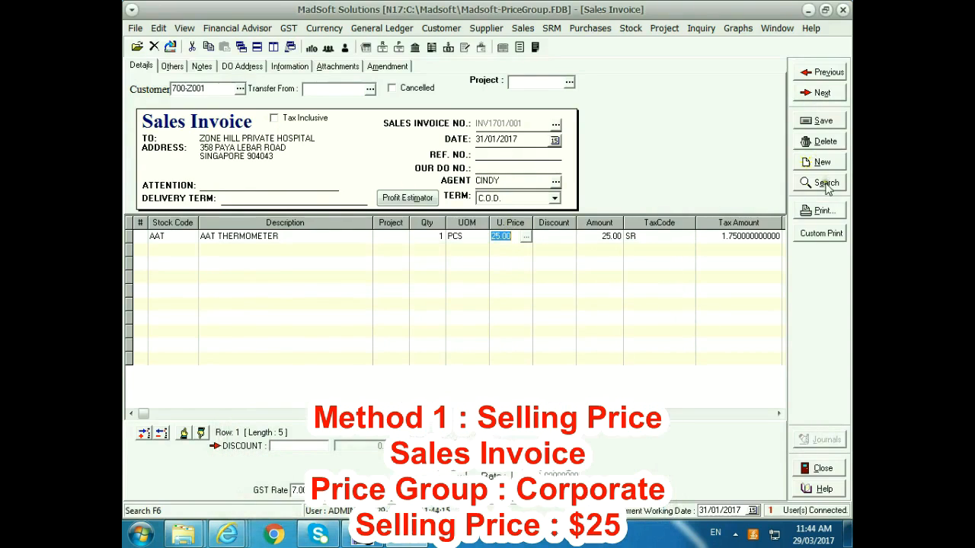
# Preview the Zone Hill Private Hospital invoice in the Tax Invoice with Discount format, and close the preview.
pyautogui.click(822, 210)
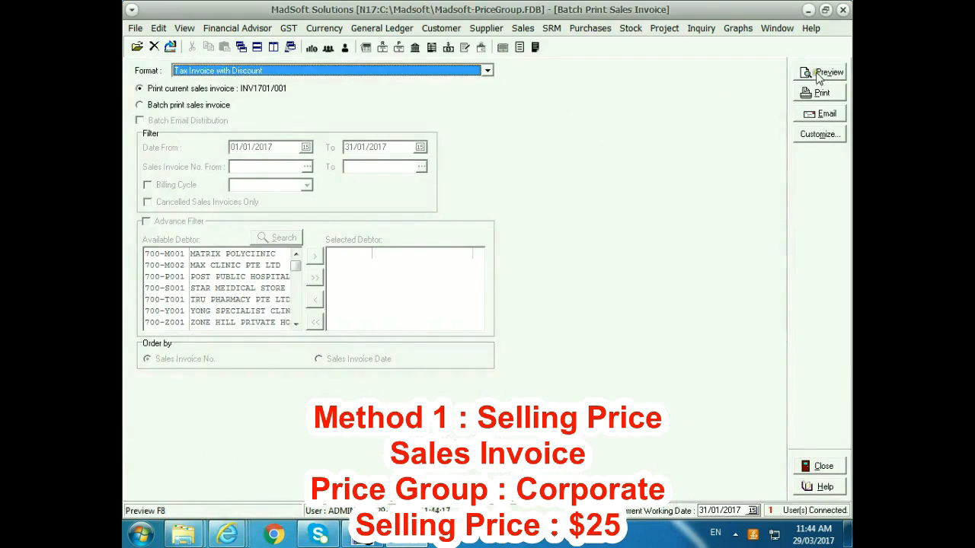
pyautogui.click(822, 71)
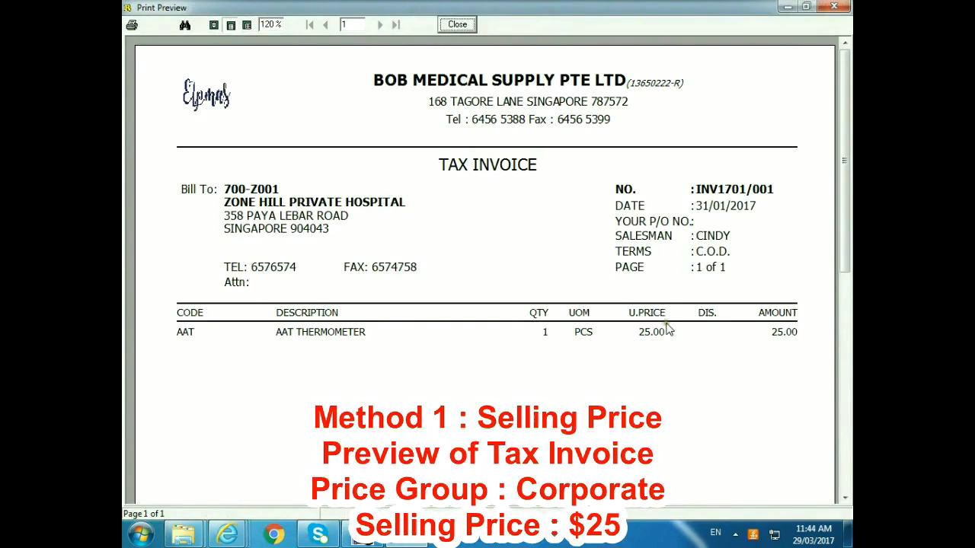
pyautogui.click(457, 25)
pyautogui.click(801, 466)
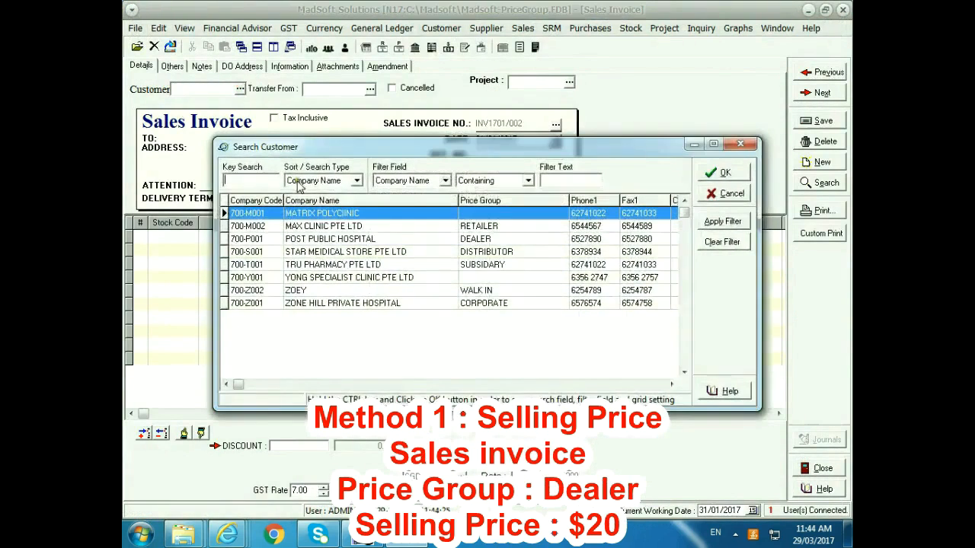
# Fill a new sales invoice with POST PUBLIC HOSPITAL as the customer and AAT THERMOMETER as the item.
pyautogui.doubleClick(384, 239)
pyautogui.click(192, 237)
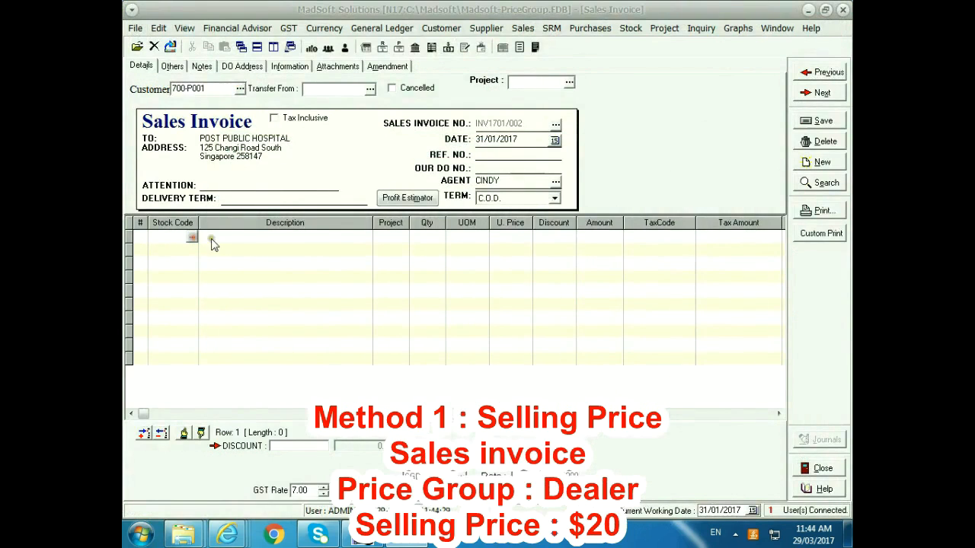
pyautogui.doubleClick(369, 172)
# Check the unit price of the AAT line against the Dealer price group in the Selling Price Inquiry.
pyautogui.click(525, 238)
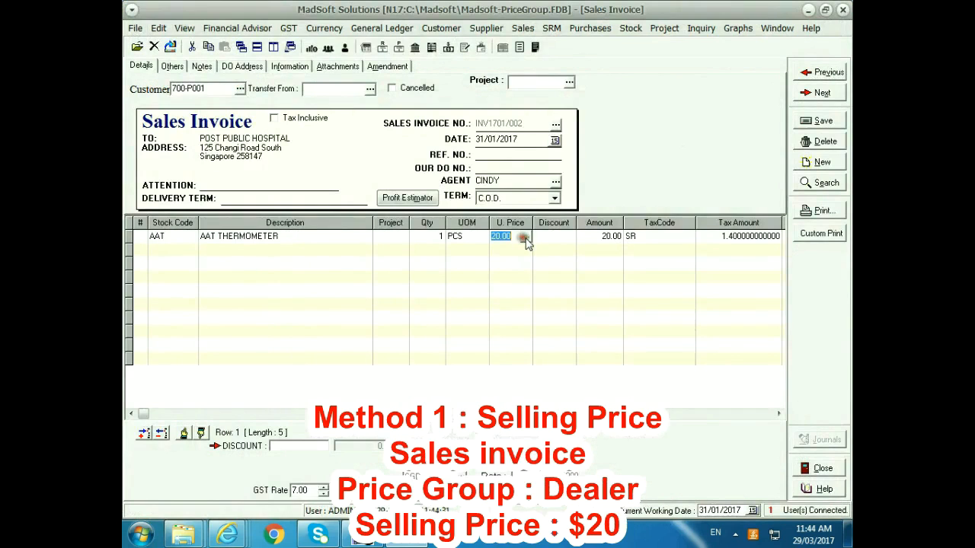
pyautogui.click(526, 239)
pyautogui.moveTo(462, 141); pyautogui.dragTo(445, 262)
pyautogui.click(360, 277)
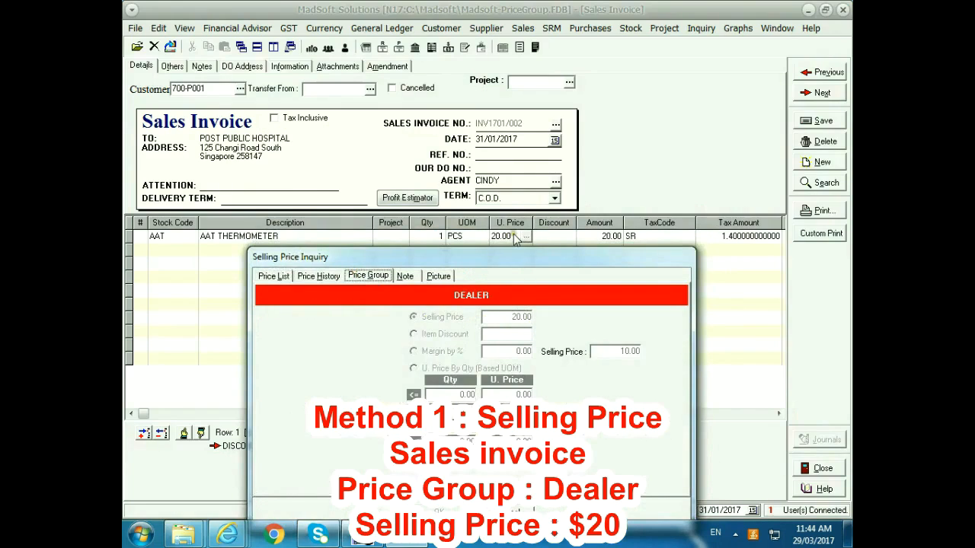
pyautogui.click(516, 511)
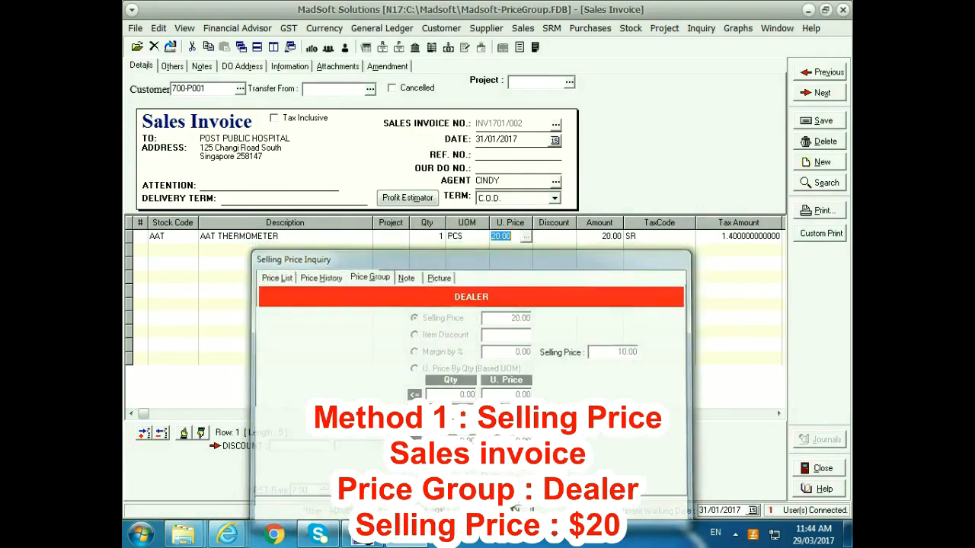
# Preview the POST PUBLIC HOSPITAL sales invoice as a tax invoice, and close the preview.
pyautogui.click(812, 216)
pyautogui.click(815, 72)
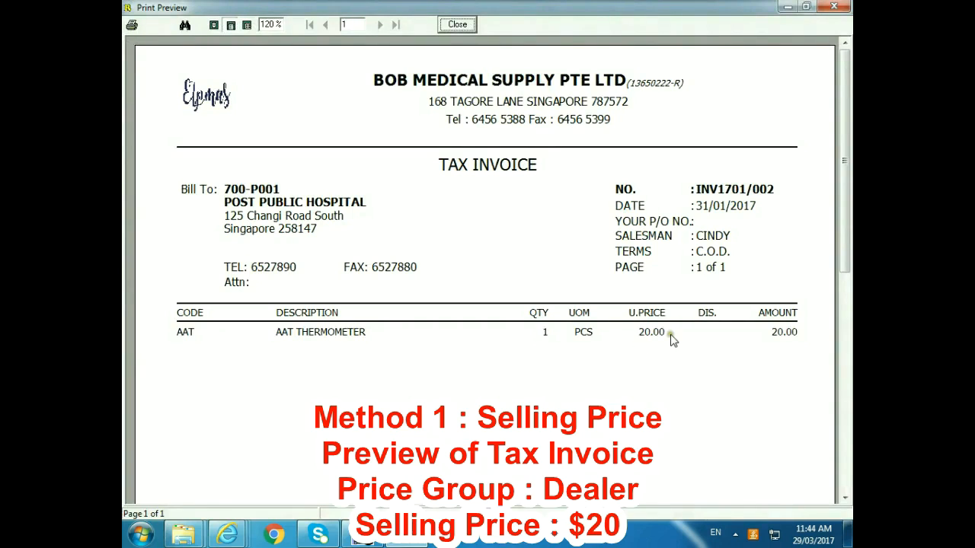
pyautogui.click(457, 25)
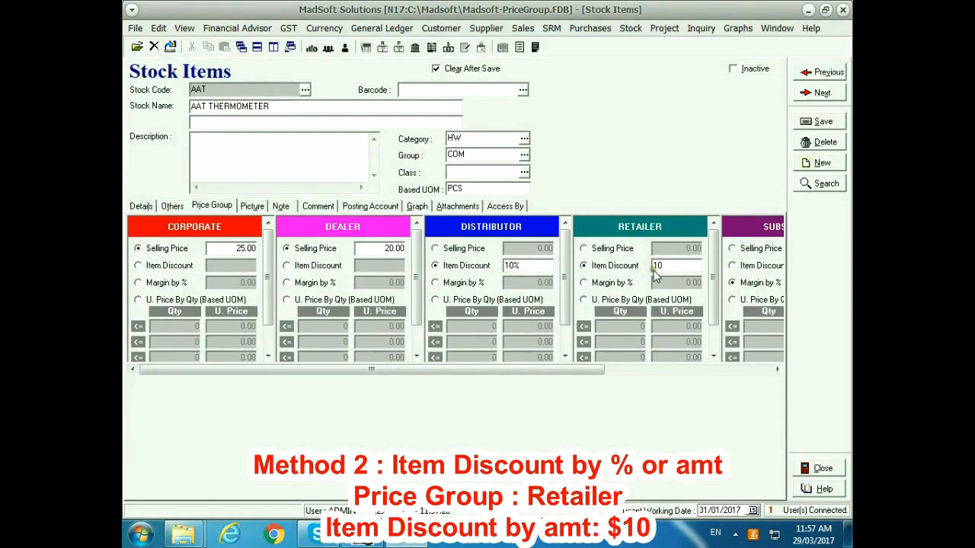
# Fill a new sales invoice with STAR MEIDICAL STORE PTE LTD as the customer and AAT THERMOMETER as the item.
pyautogui.click(518, 28)
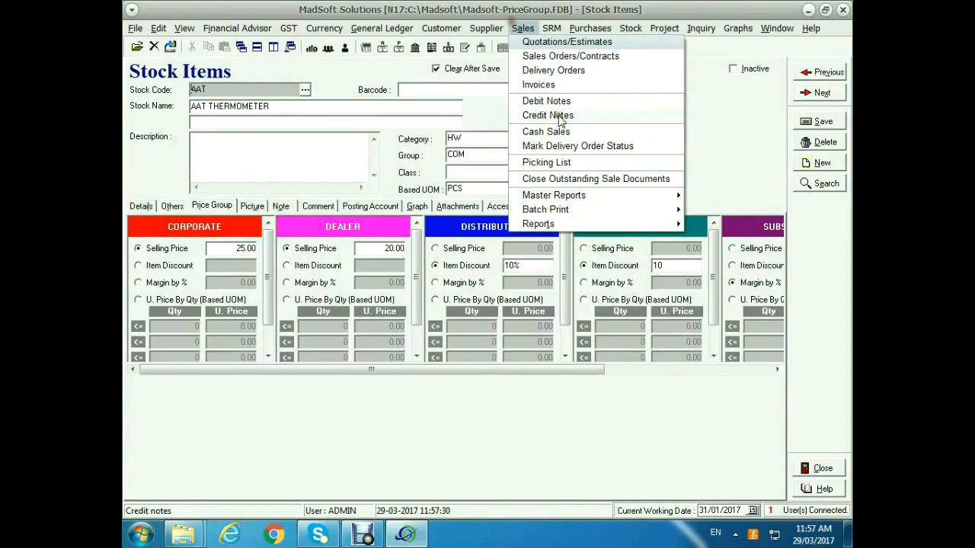
pyautogui.click(542, 82)
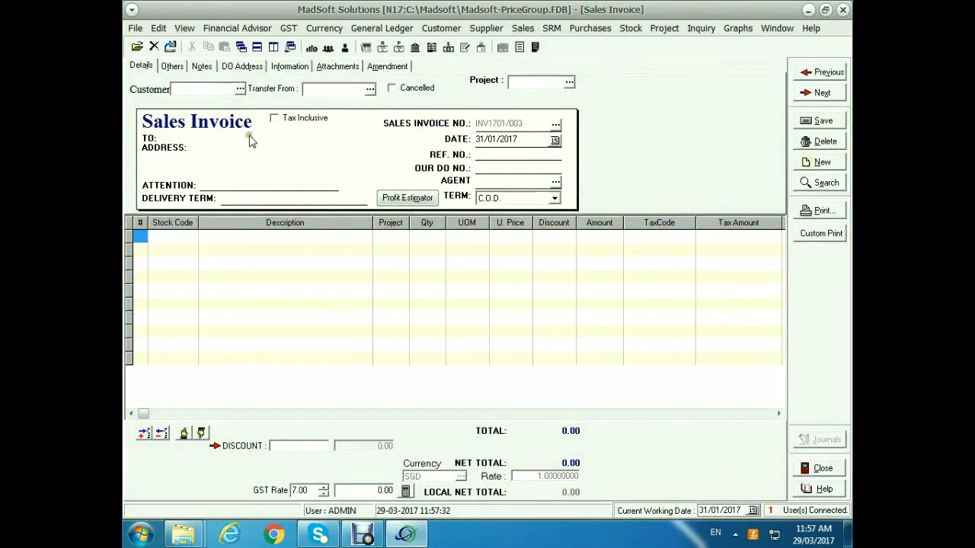
pyautogui.click(240, 88)
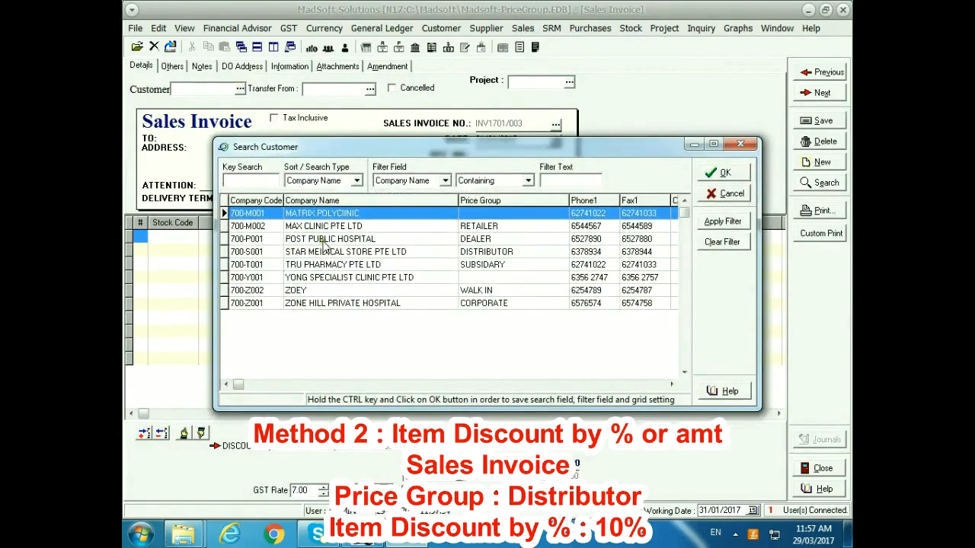
pyautogui.doubleClick(371, 253)
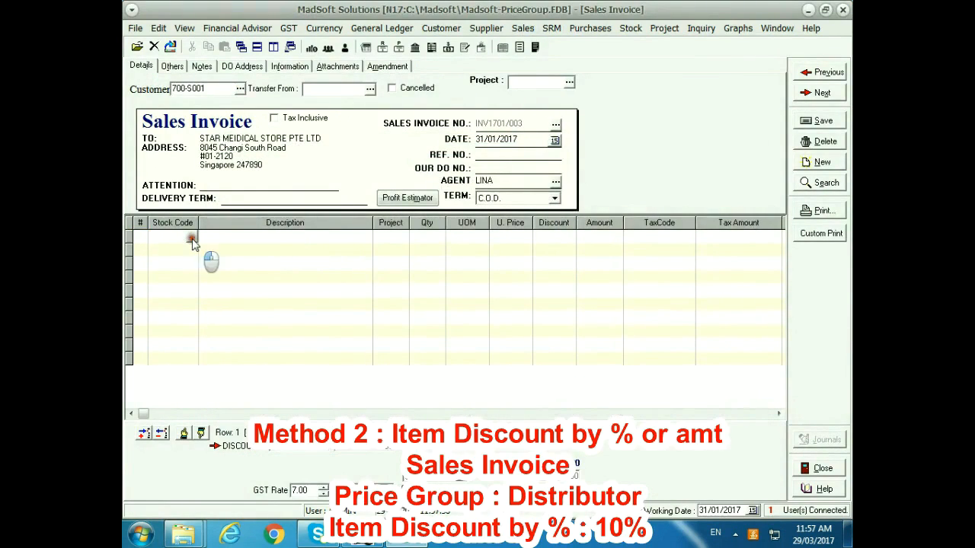
pyautogui.click(192, 238)
pyautogui.doubleClick(368, 176)
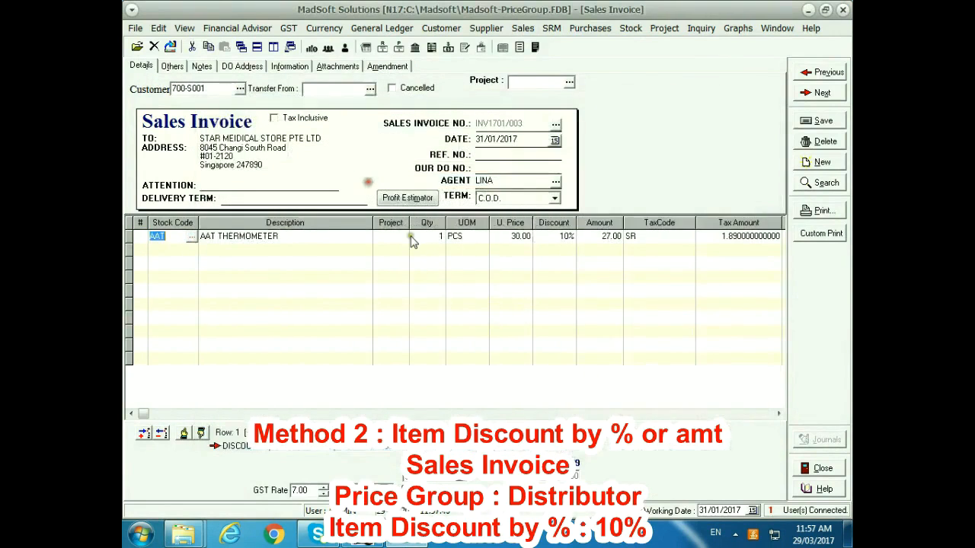
# Check the price list and the Distributor price group's item discount for the AAT line in the Selling Price Inquiry.
pyautogui.click(524, 240)
pyautogui.click(525, 238)
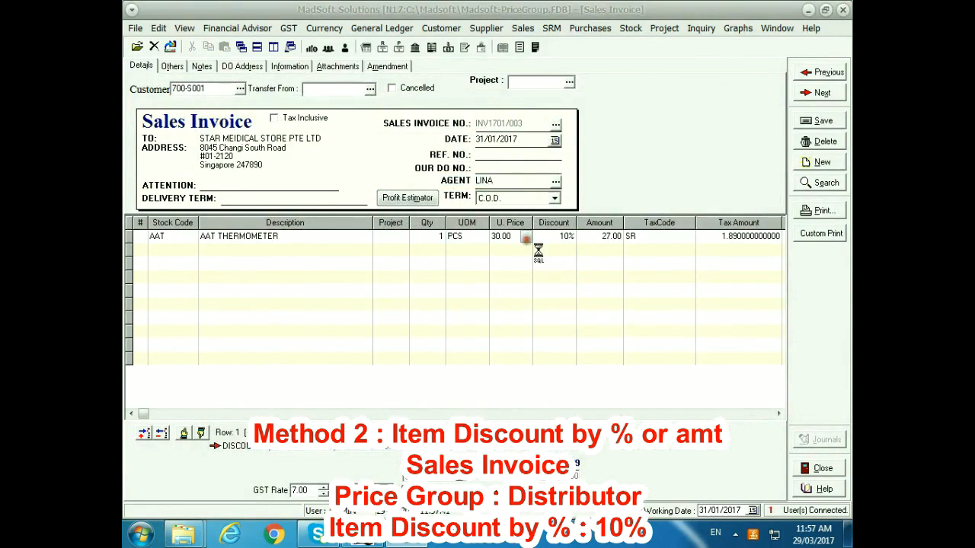
pyautogui.moveTo(450, 190); pyautogui.dragTo(467, 258)
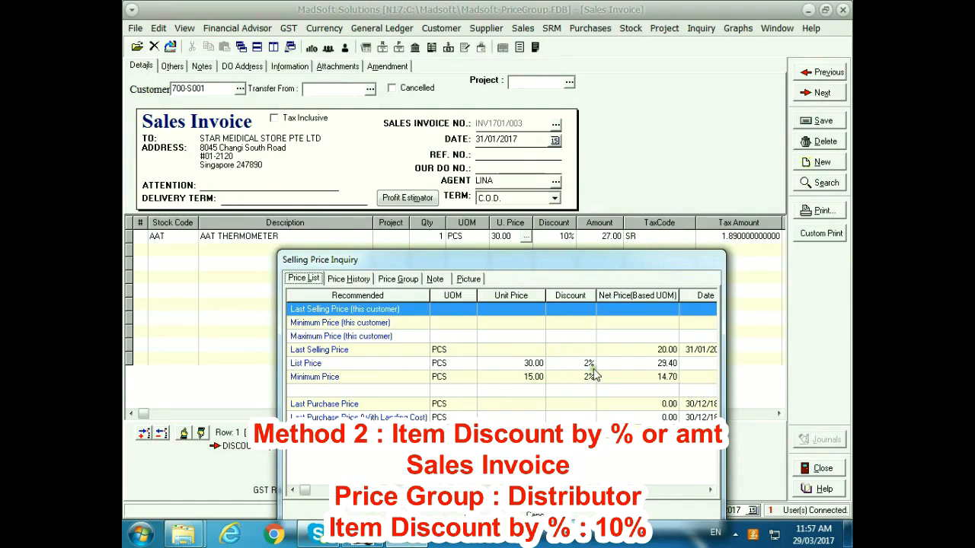
pyautogui.click(403, 279)
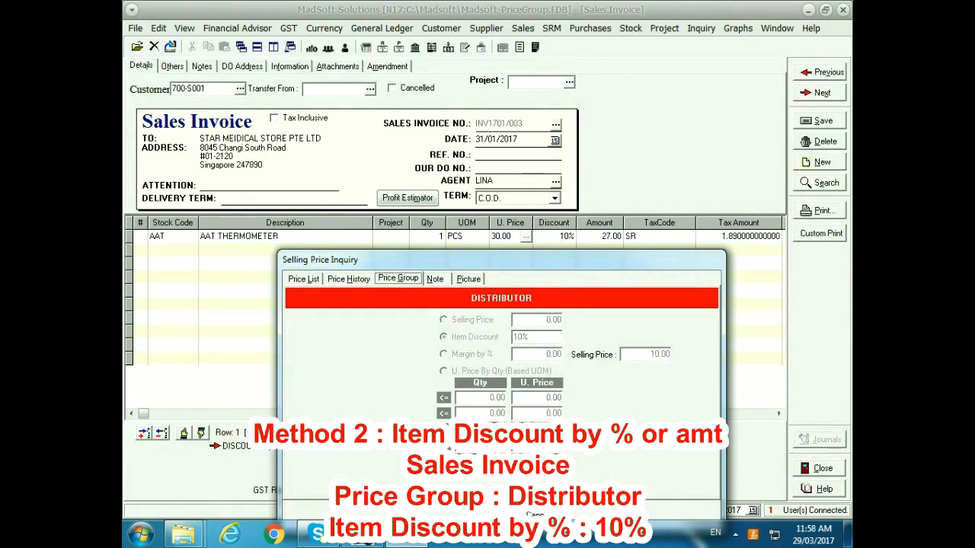
pyautogui.click(535, 515)
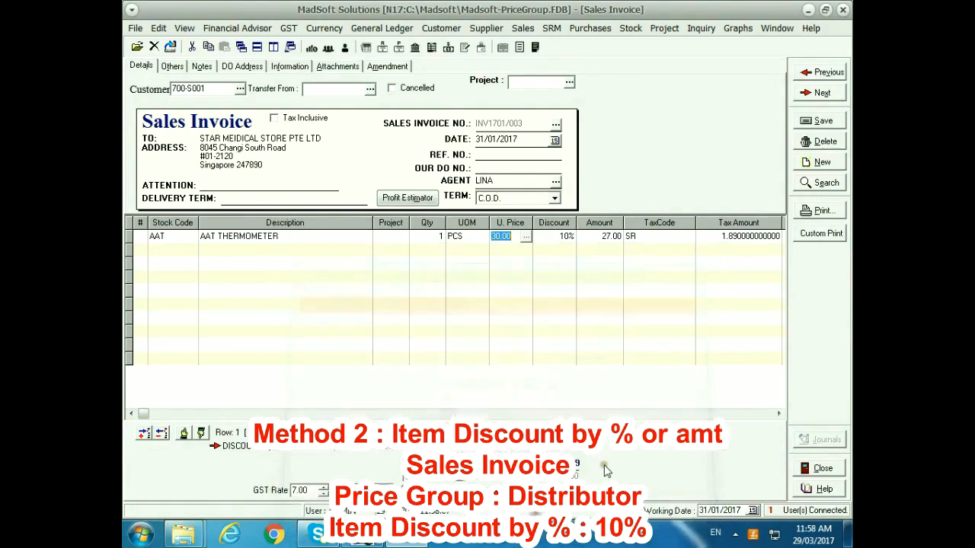
# Preview the STAR MEIDICAL STORE invoice in the Tax Invoice with Discount format, and return to the sales invoice form.
pyautogui.click(820, 211)
pyautogui.click(813, 73)
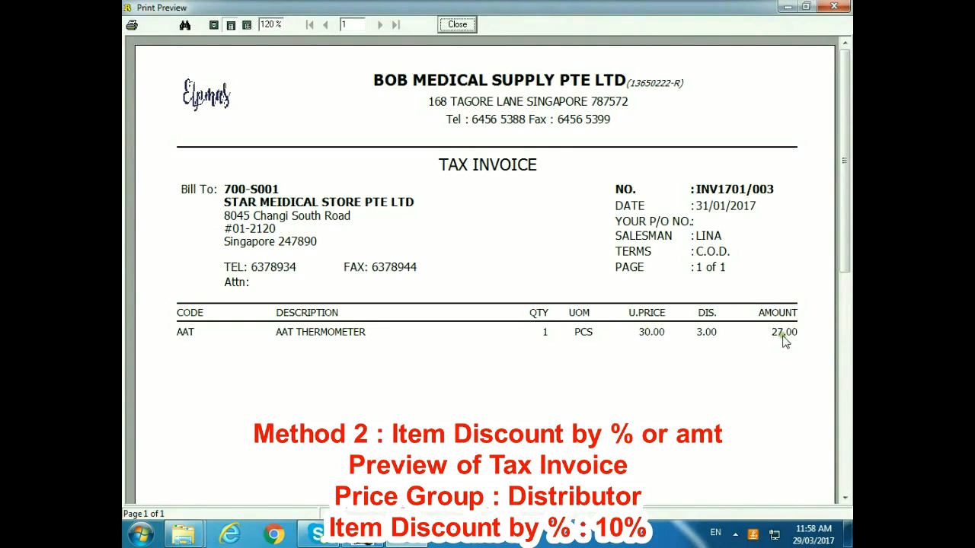
pyautogui.click(457, 24)
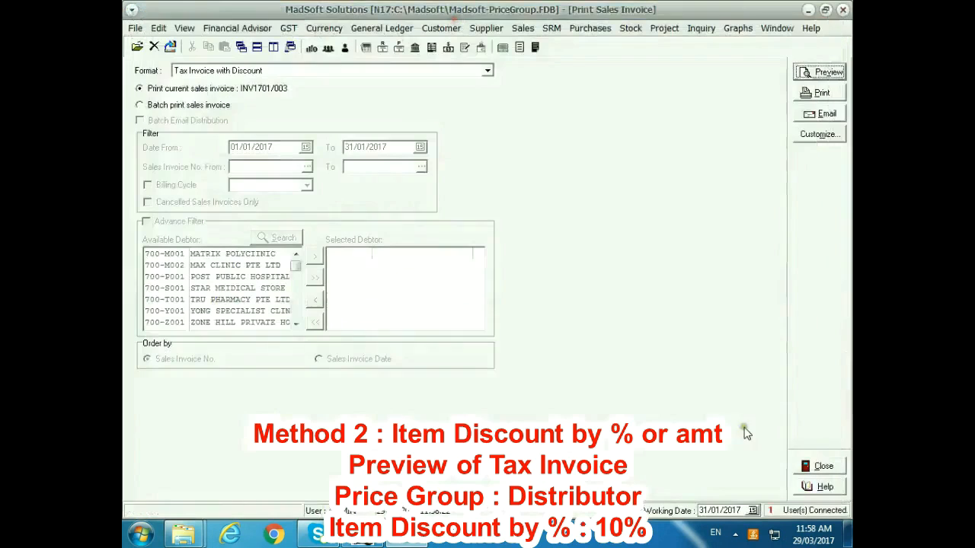
pyautogui.click(827, 467)
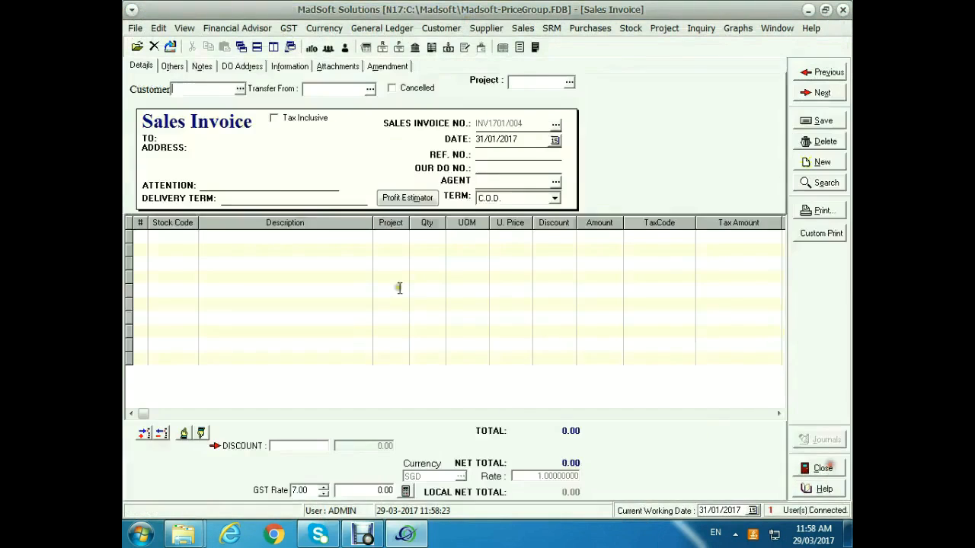
# Fill a new sales invoice with MAX CLINIC PTE LTD as the customer and AAT THERMOMETER as the item.
pyautogui.click(240, 88)
pyautogui.doubleClick(313, 226)
pyautogui.click(188, 238)
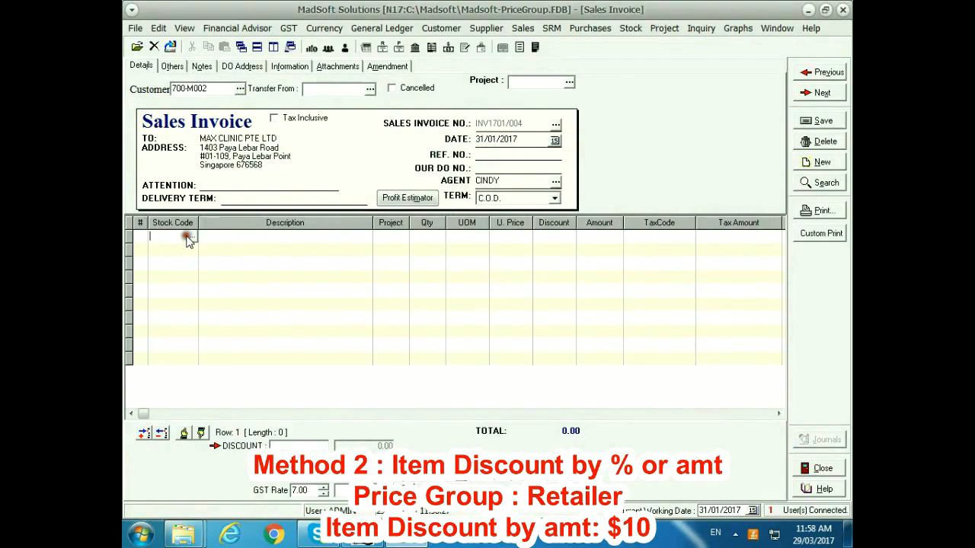
pyautogui.click(191, 238)
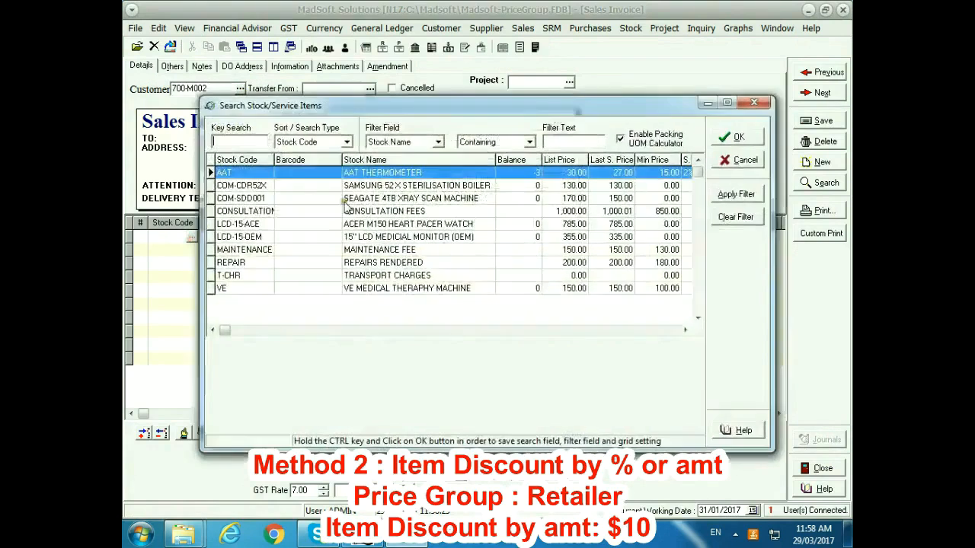
pyautogui.doubleClick(373, 174)
# Check the AAT line against the Retailer price group in the Selling Price Inquiry, and preview the MAX CLINIC invoice.
pyautogui.click(526, 239)
pyautogui.click(526, 237)
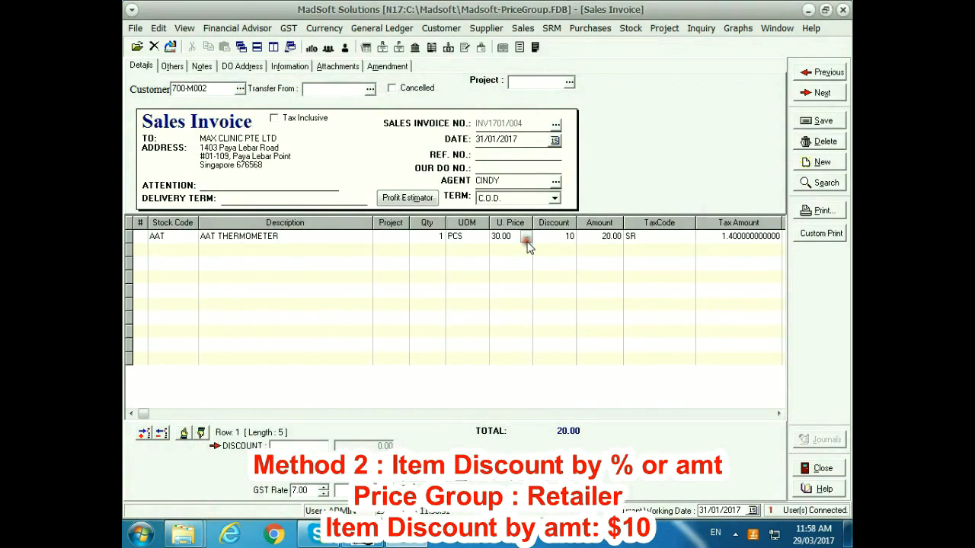
pyautogui.moveTo(479, 134); pyautogui.dragTo(494, 243)
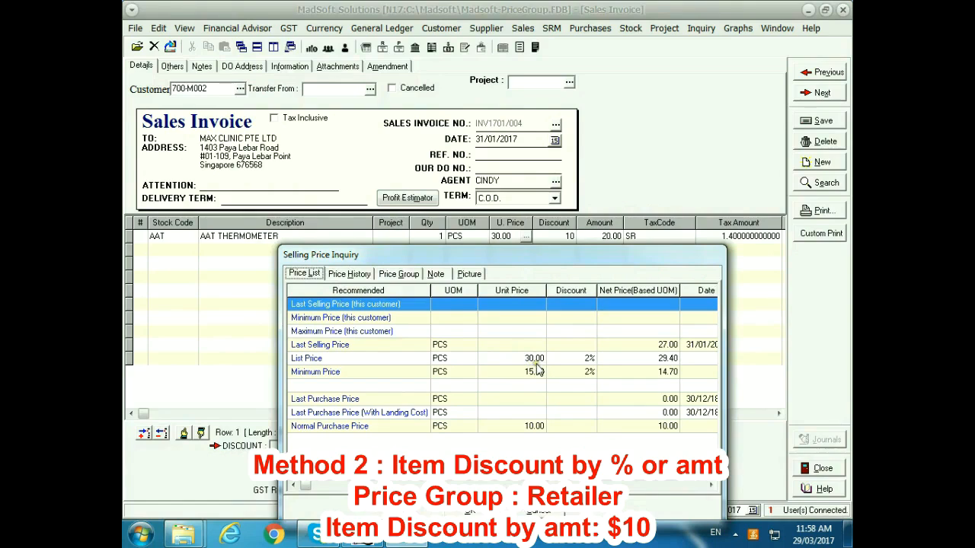
pyautogui.click(401, 276)
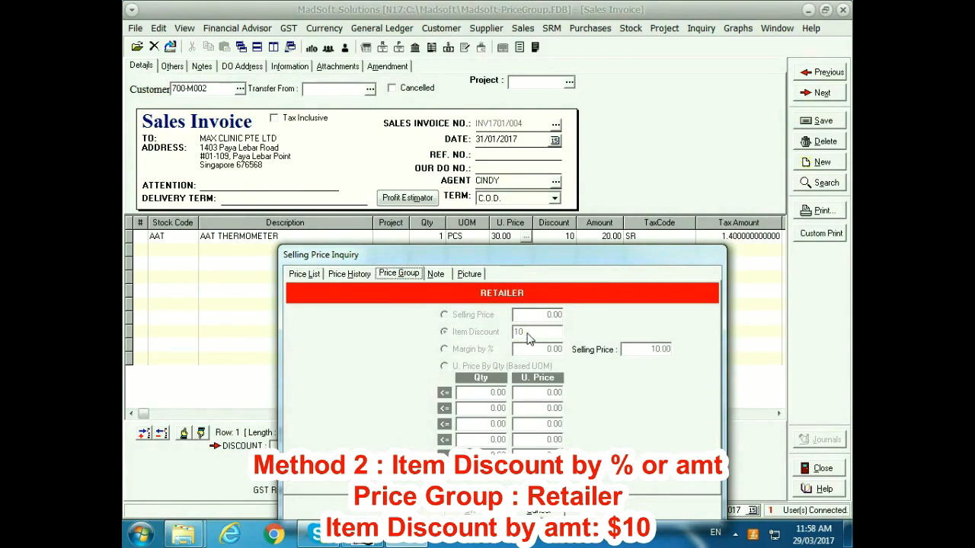
pyautogui.click(537, 513)
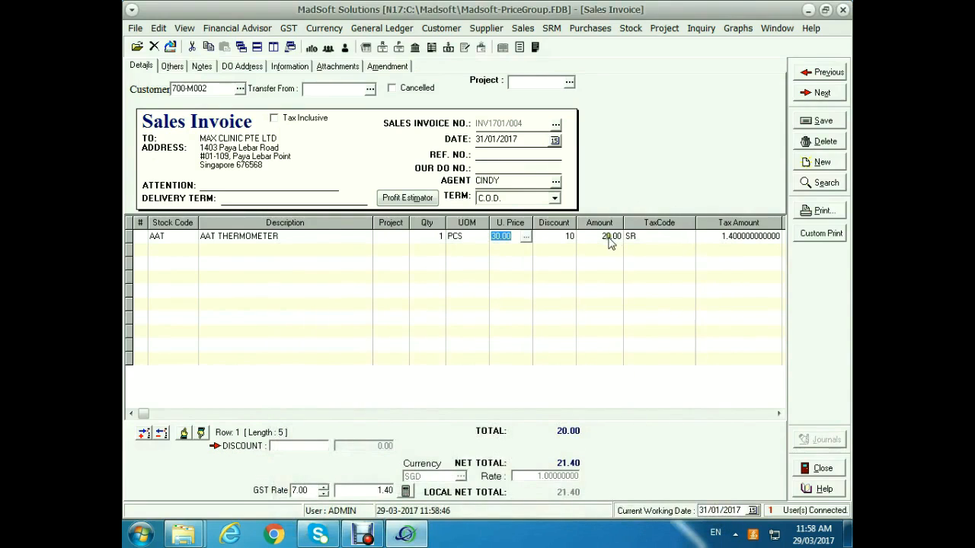
pyautogui.click(826, 210)
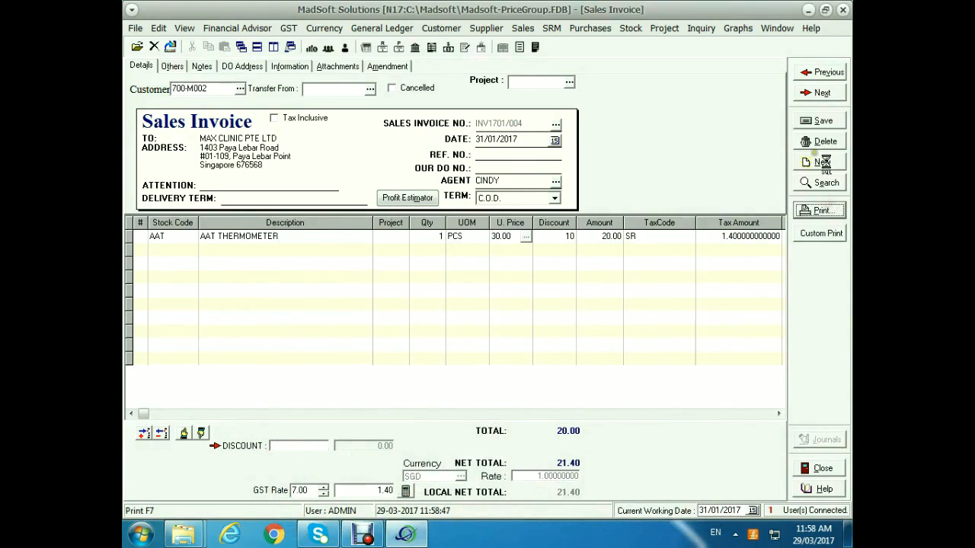
pyautogui.click(820, 73)
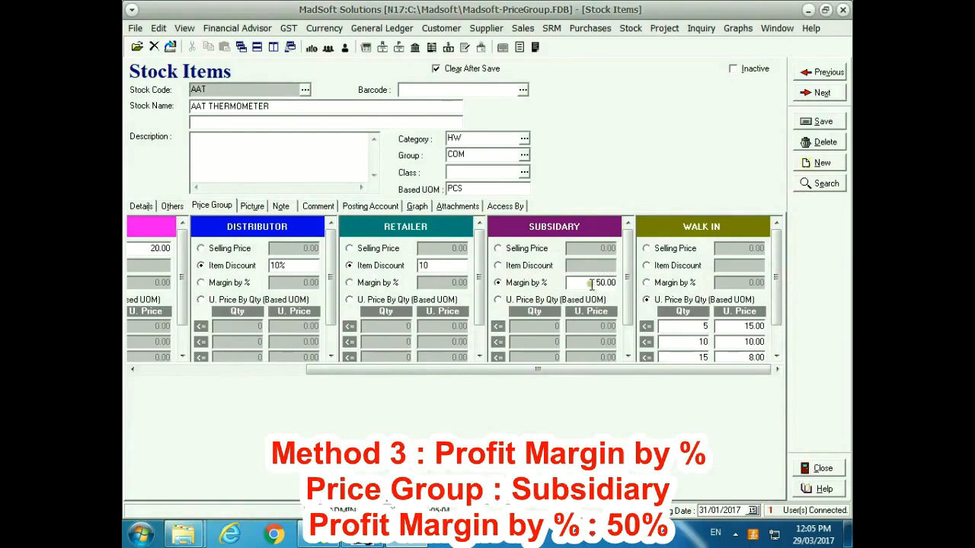
# Fill a new sales invoice with TRU PHARMACY PTE LTD as the customer and AAT THERMOMETER as the item.
pyautogui.click(522, 27)
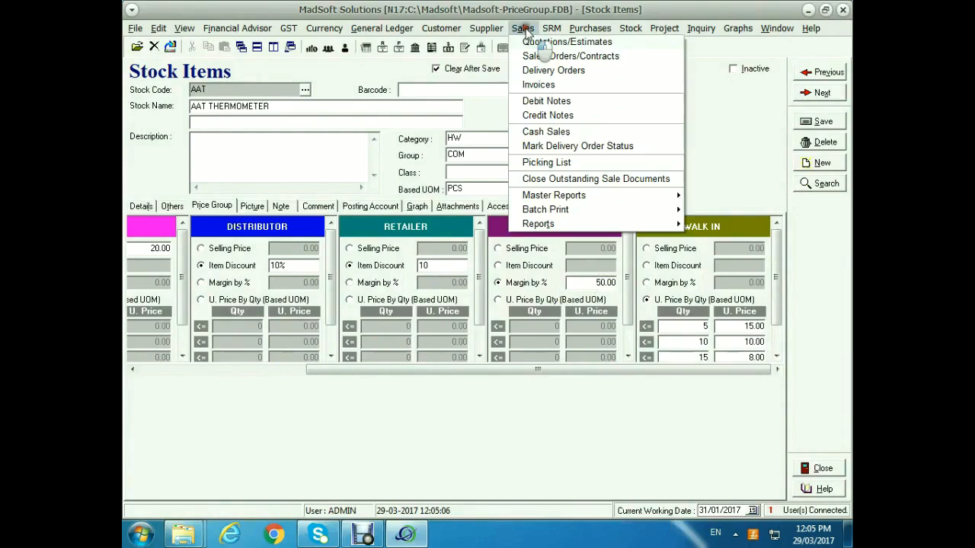
pyautogui.click(533, 83)
pyautogui.click(240, 89)
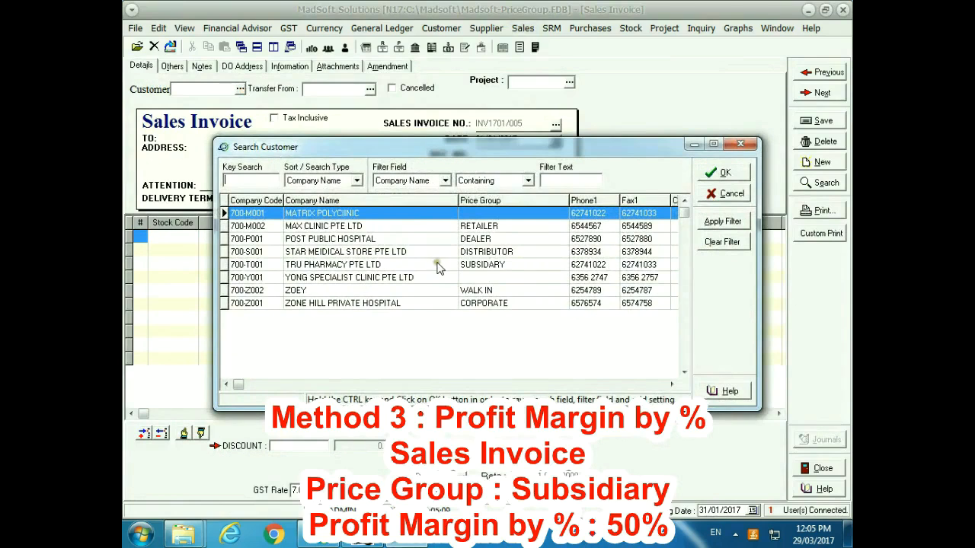
pyautogui.doubleClick(383, 265)
pyautogui.click(192, 239)
pyautogui.click(191, 239)
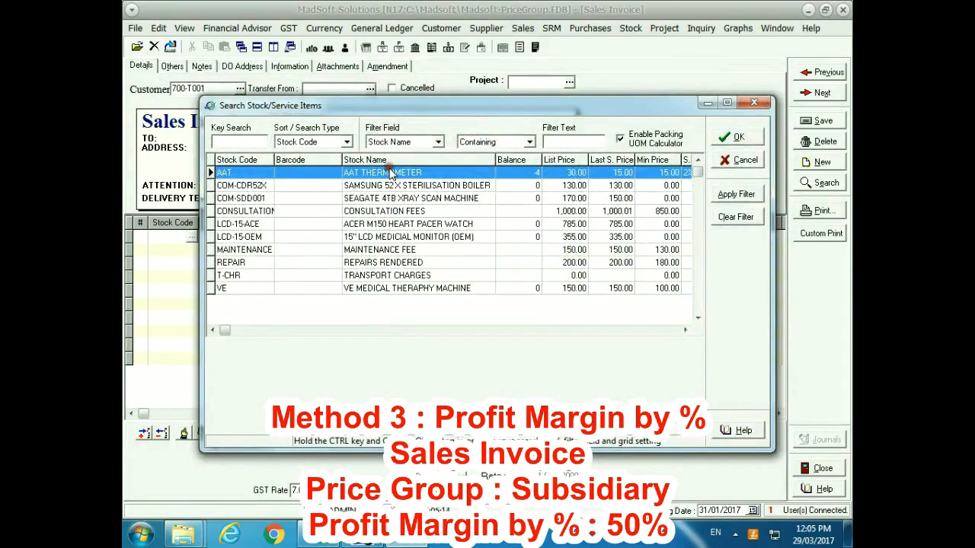
pyautogui.doubleClick(386, 170)
# Compare the AAT line's Subsidiary price group margin with the price list in the Selling Price Inquiry, and preview the TRU PHARMACY invoice.
pyautogui.click(526, 238)
pyautogui.click(526, 239)
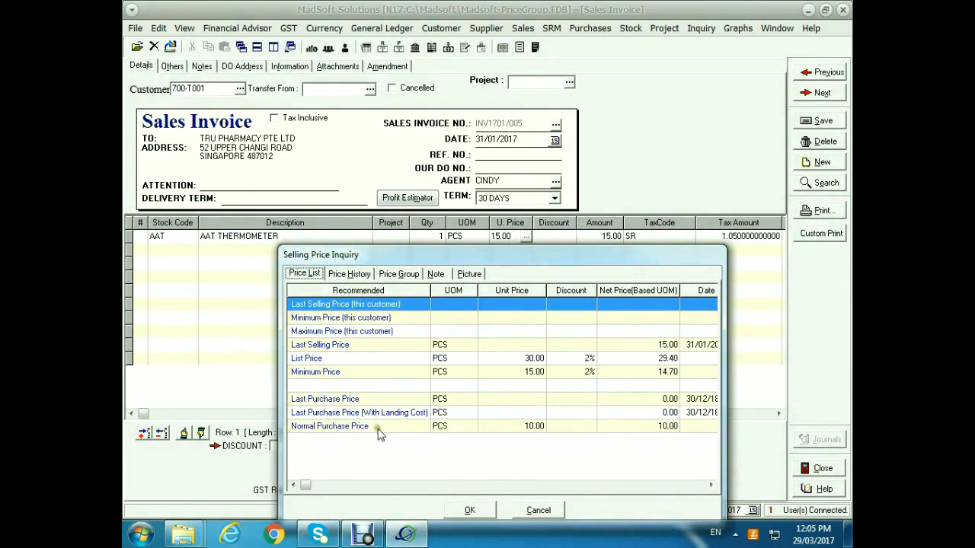
pyautogui.click(398, 273)
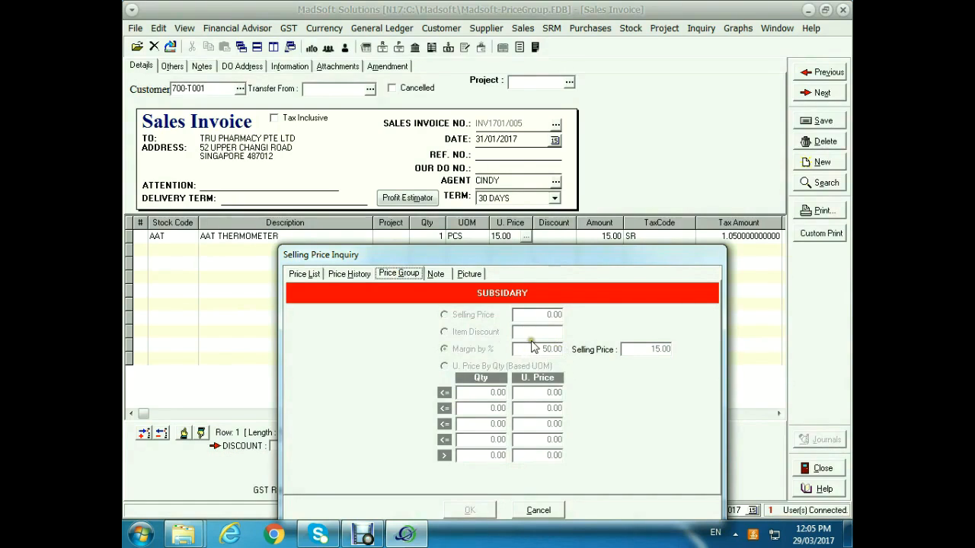
pyautogui.click(298, 276)
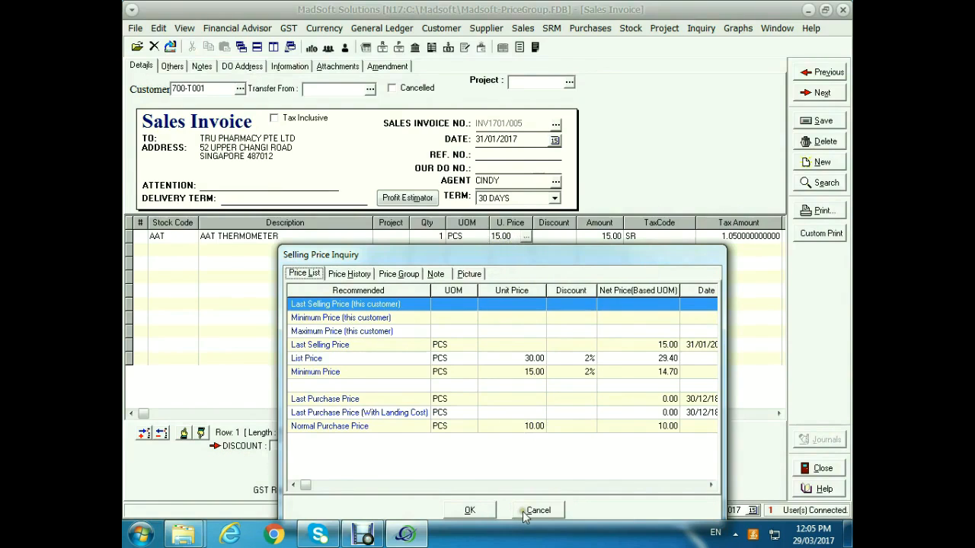
pyautogui.click(488, 508)
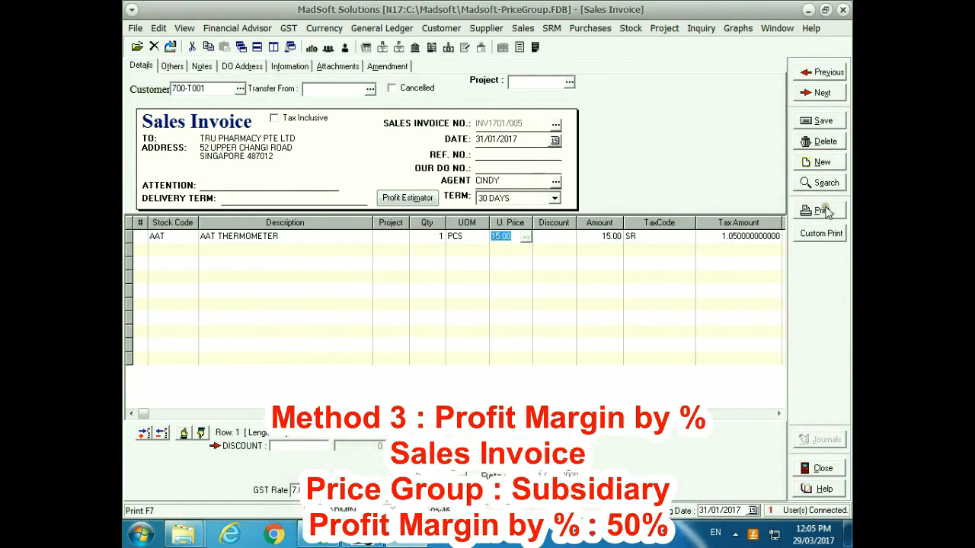
pyautogui.click(822, 211)
pyautogui.click(804, 74)
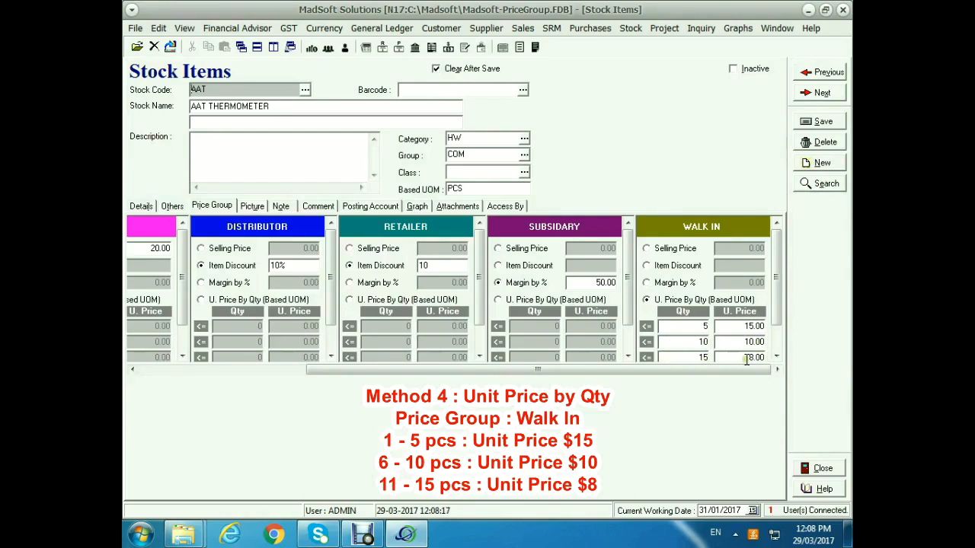
# Fill a new sales invoice with the customer in the WALK IN price group and AAT THERMOMETER as the item.
pyautogui.click(523, 28)
pyautogui.click(533, 84)
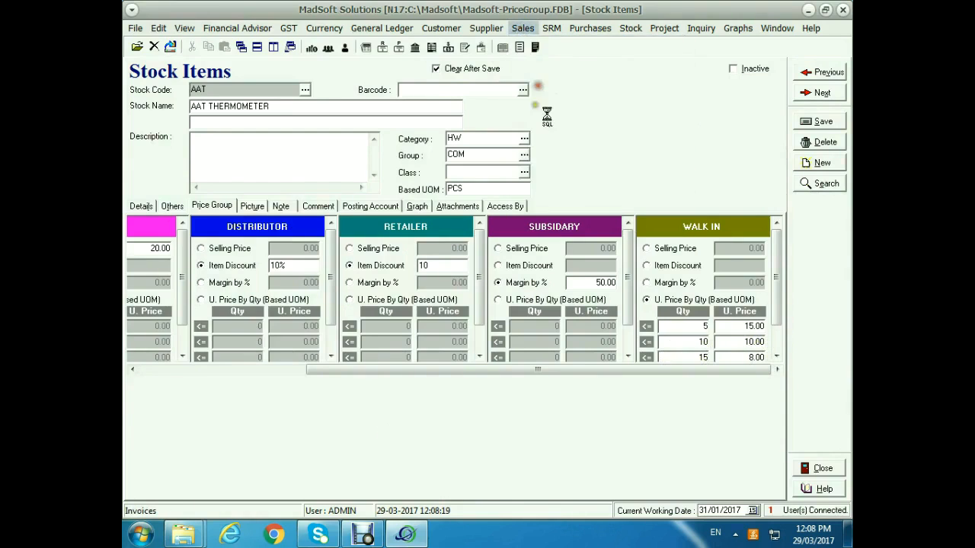
pyautogui.click(240, 89)
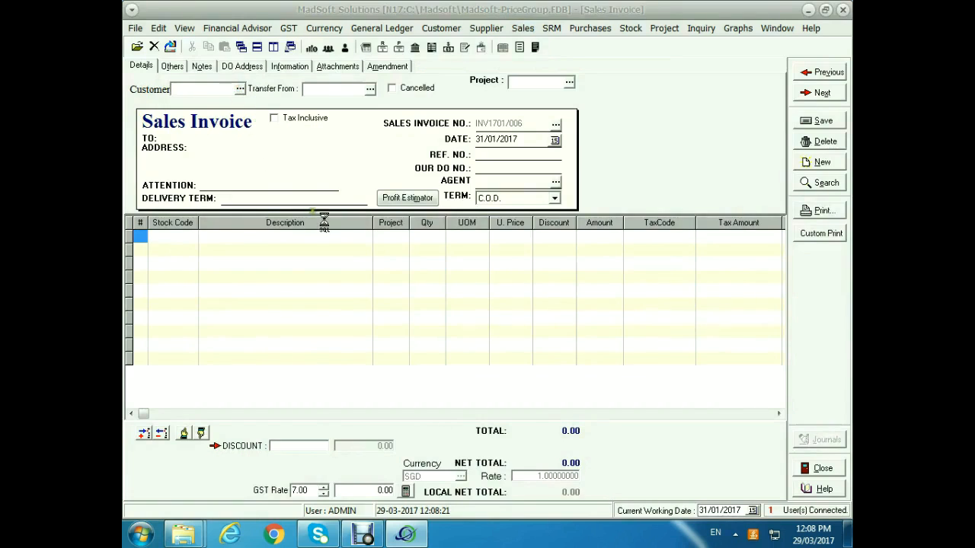
pyautogui.doubleClick(335, 290)
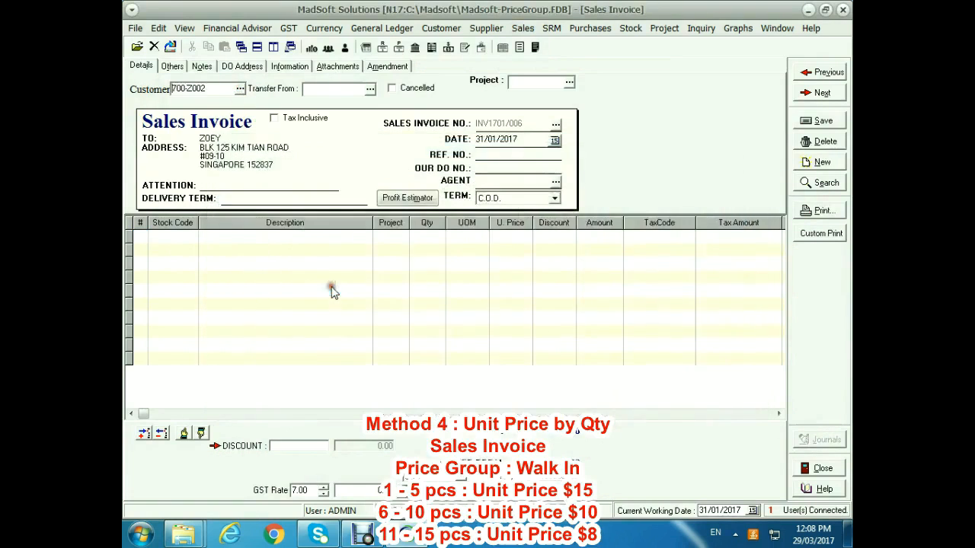
pyautogui.click(188, 237)
pyautogui.click(192, 237)
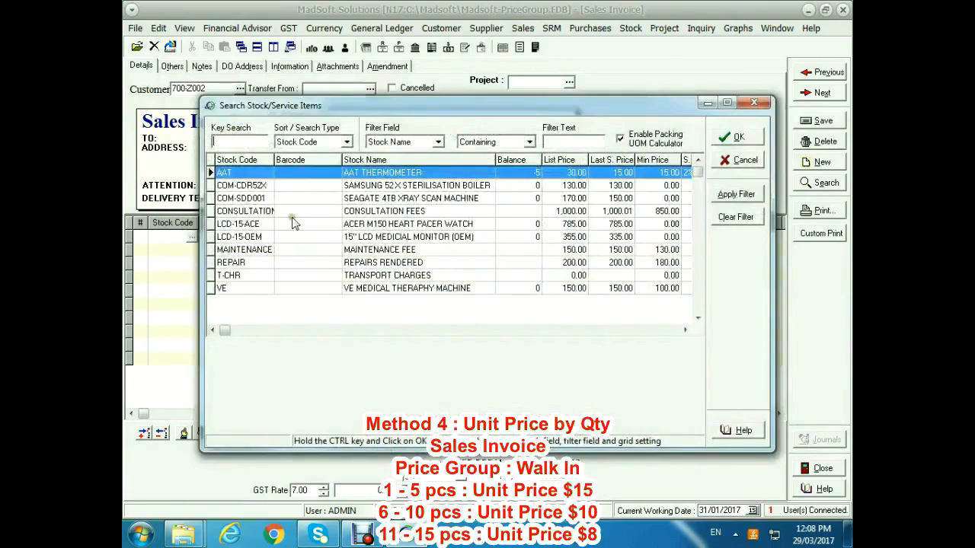
pyautogui.doubleClick(366, 174)
# Set the quantity of the AAT THERMOMETER line to 12.
pyautogui.click(425, 236)
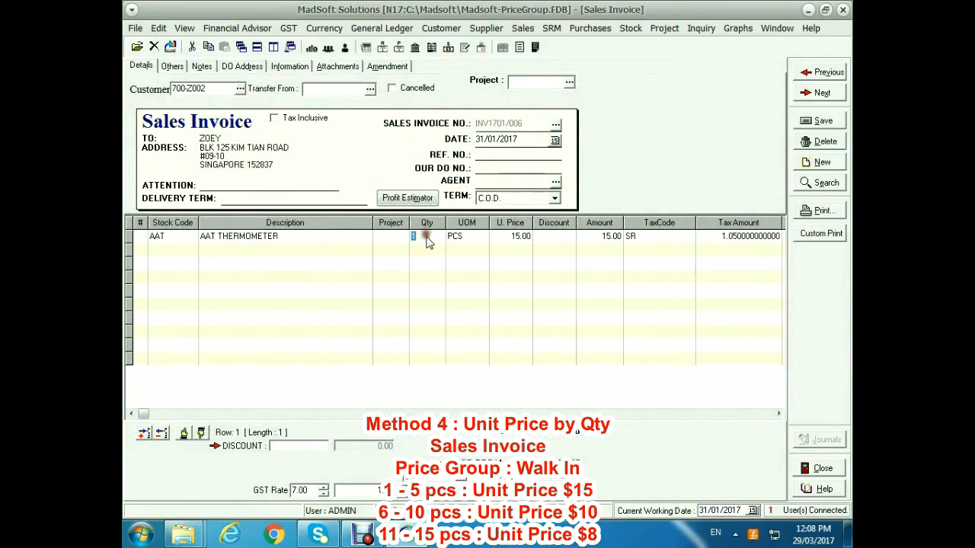
pyautogui.write('12')
pyautogui.press('Tab')
# Check the 12-piece AAT line against the Walk In quantity prices in the Selling Price Inquiry, and preview the tax invoice.
pyautogui.click(526, 237)
pyautogui.click(525, 237)
pyautogui.moveTo(498, 146); pyautogui.dragTo(512, 258)
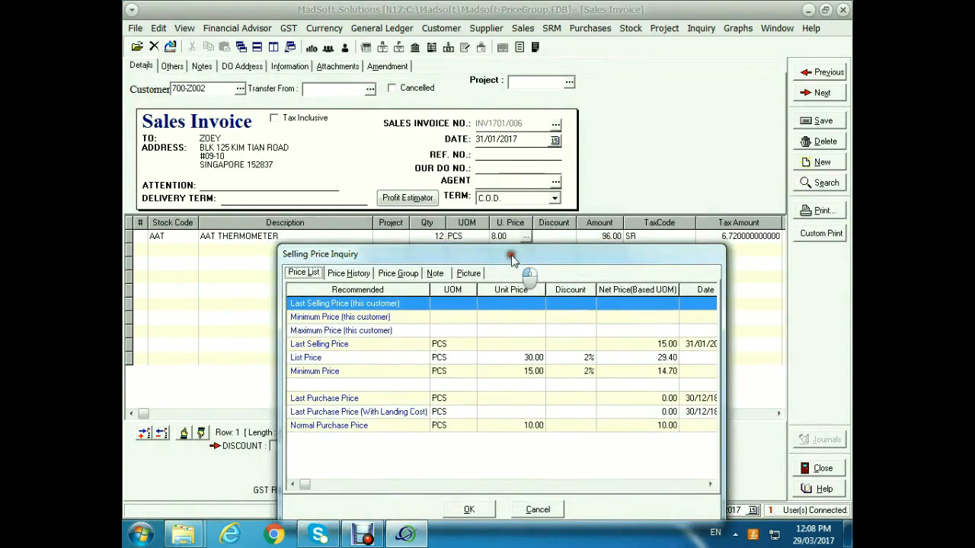
pyautogui.click(392, 272)
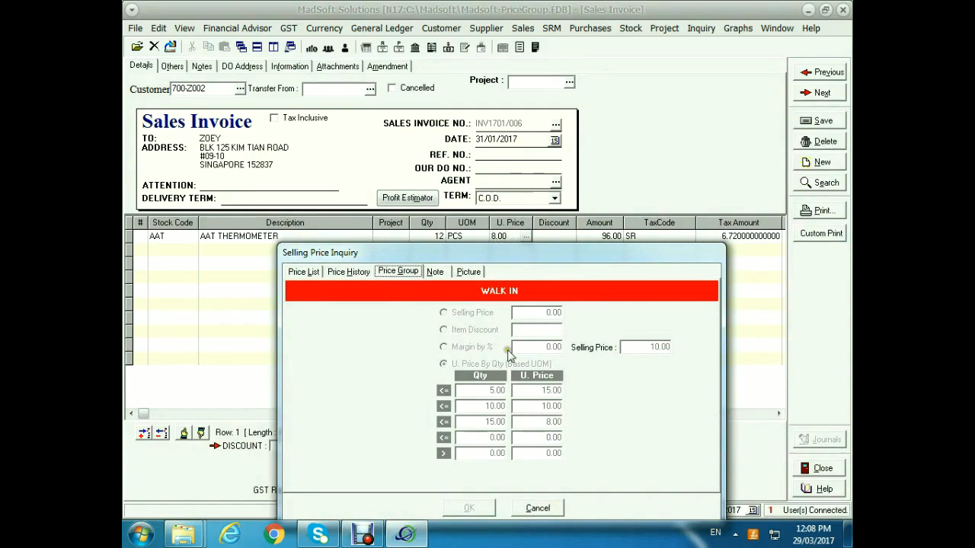
pyautogui.click(537, 508)
pyautogui.click(821, 211)
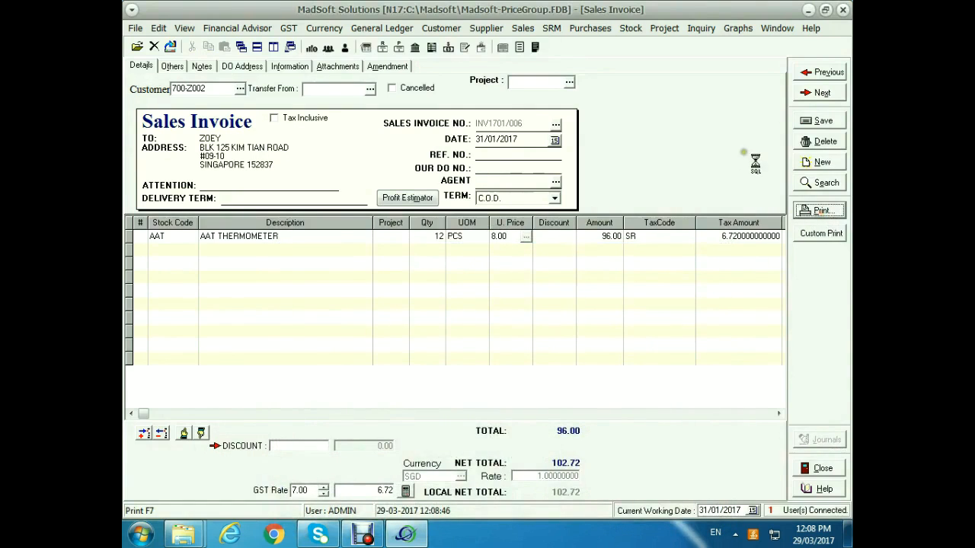
pyautogui.click(819, 74)
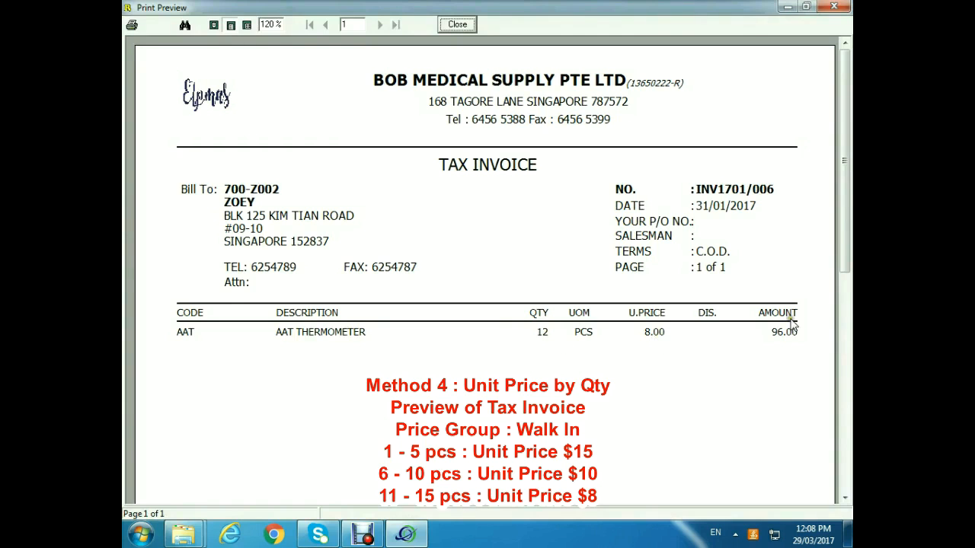
pyautogui.click(457, 23)
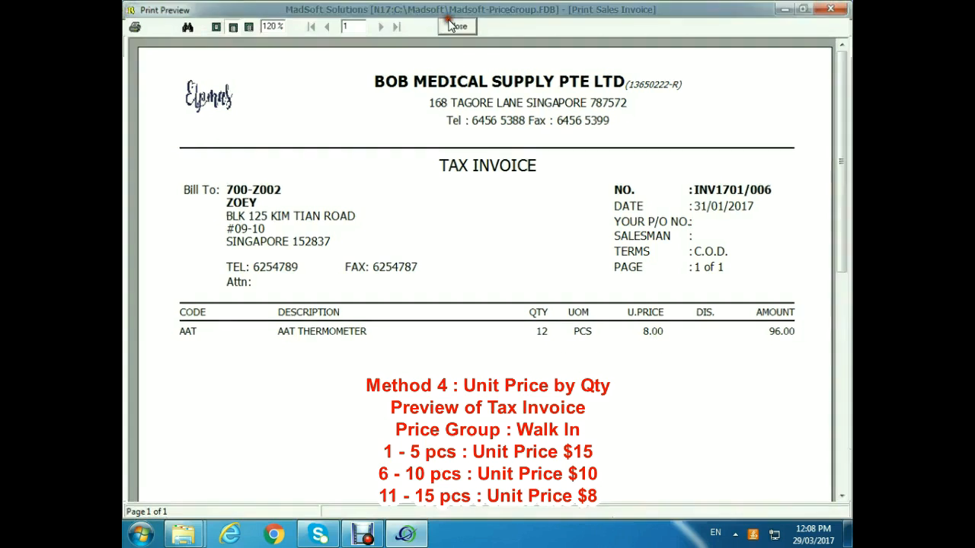
pyautogui.click(819, 468)
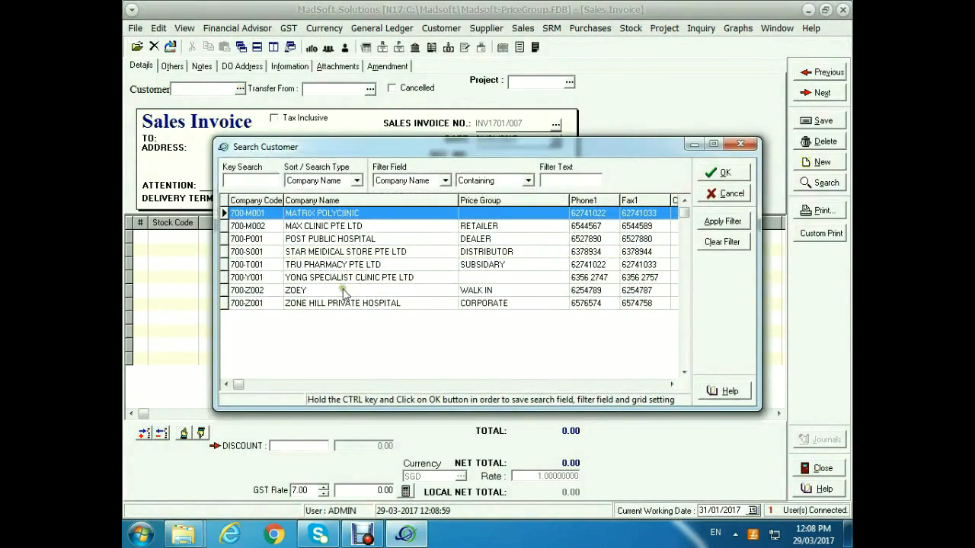
# Fill another sales invoice with the customer in the WALK IN price group and 8 pieces of AAT THERMOMETER.
pyautogui.doubleClick(343, 290)
pyautogui.click(169, 237)
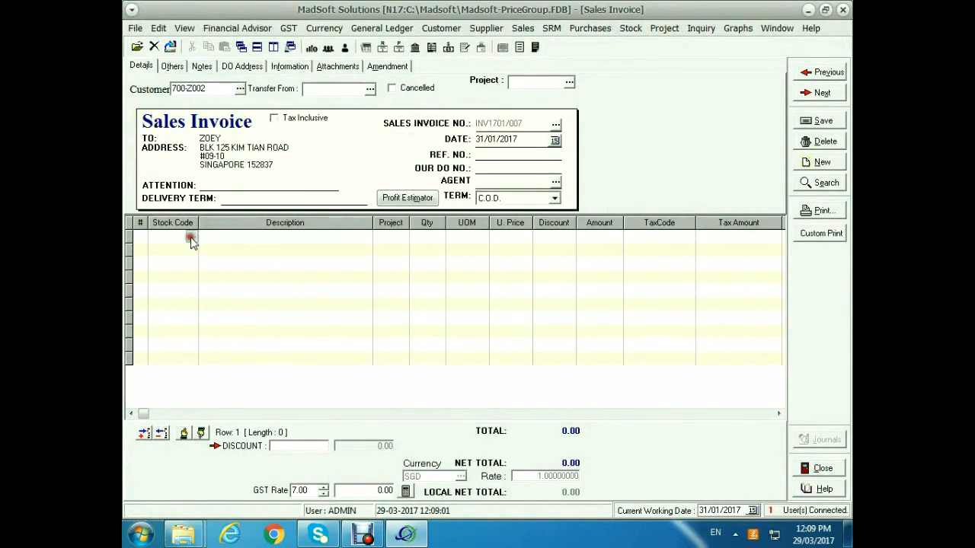
pyautogui.click(190, 237)
pyautogui.doubleClick(373, 172)
pyautogui.click(425, 239)
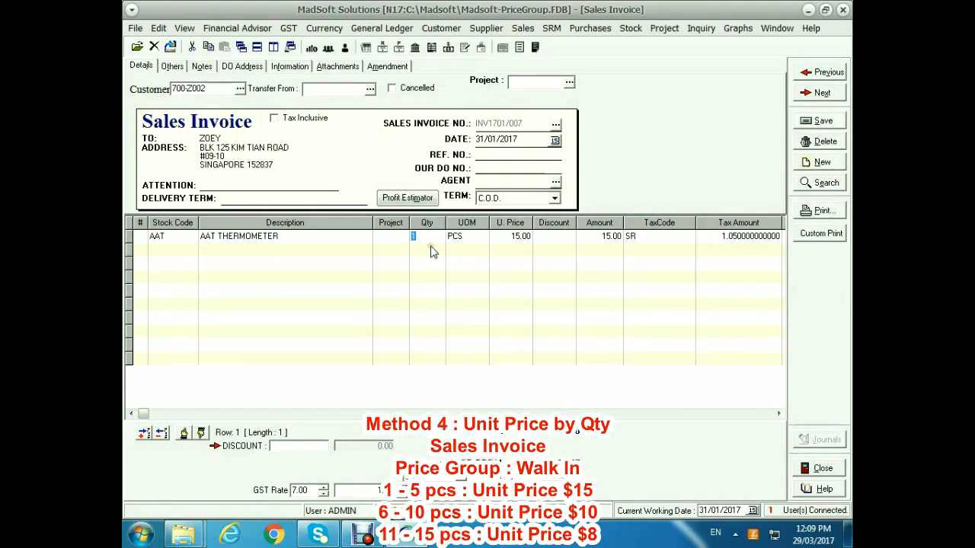
pyautogui.write('8')
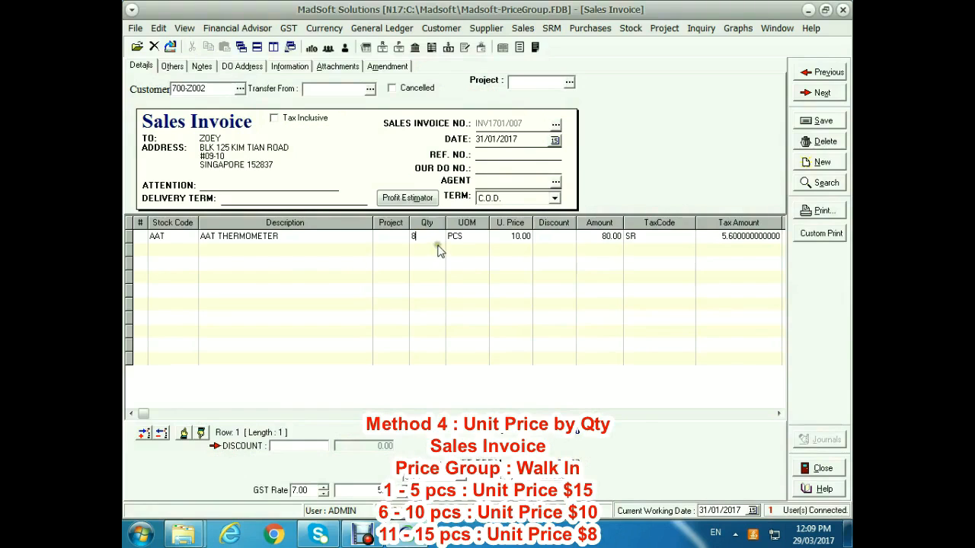
# Compare the 8-piece AAT line with the Walk In quantity price tiers in the Selling Price Inquiry, and preview this invoice.
pyautogui.click(523, 238)
pyautogui.click(529, 242)
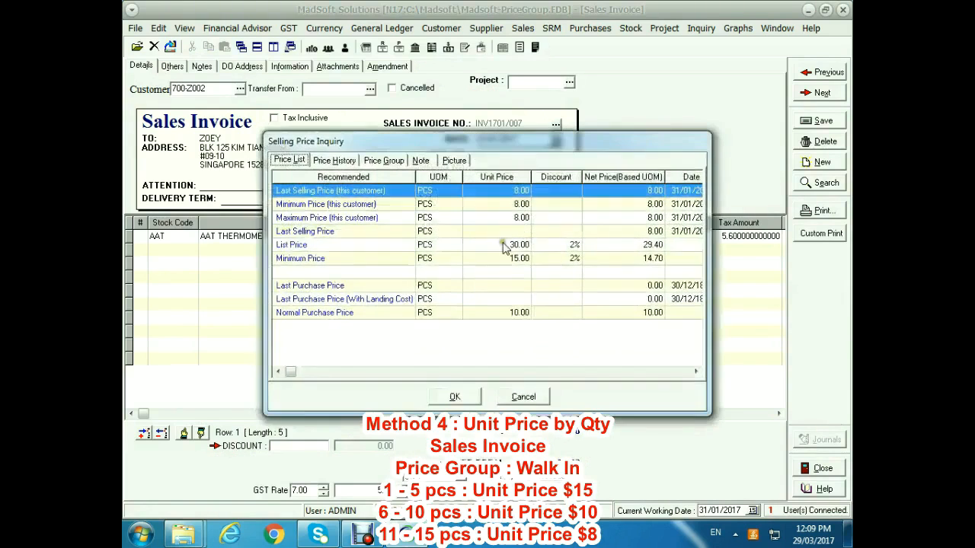
pyautogui.moveTo(486, 141); pyautogui.dragTo(502, 258)
pyautogui.click(401, 279)
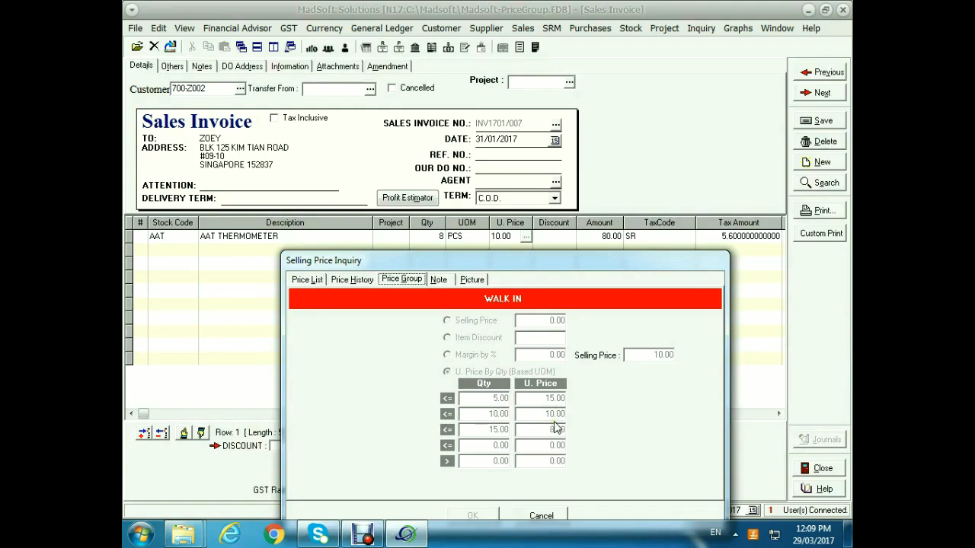
pyautogui.click(542, 515)
pyautogui.click(815, 210)
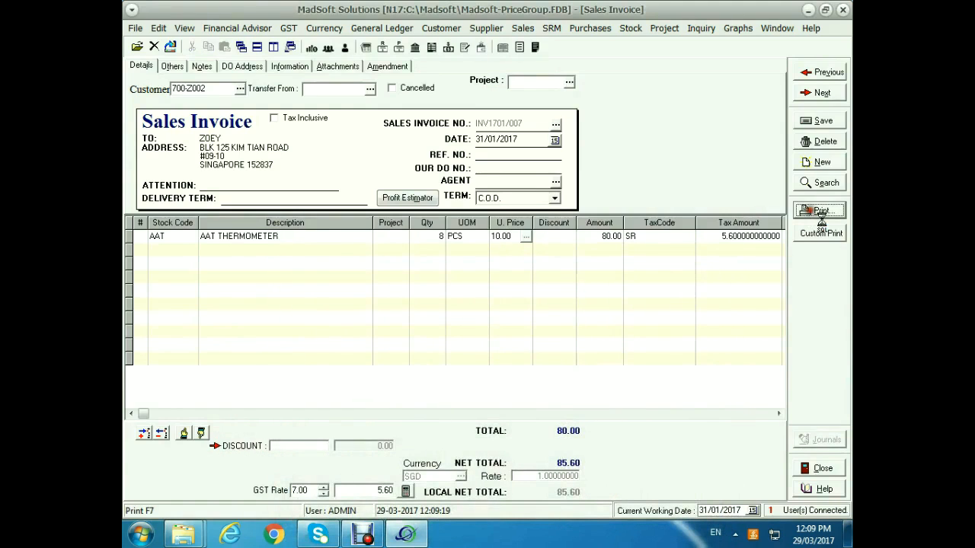
pyautogui.click(818, 74)
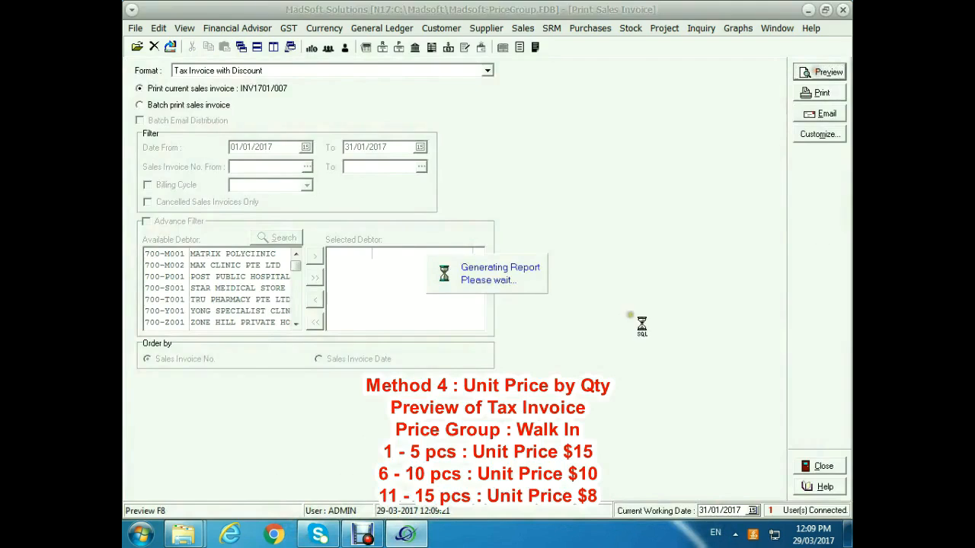
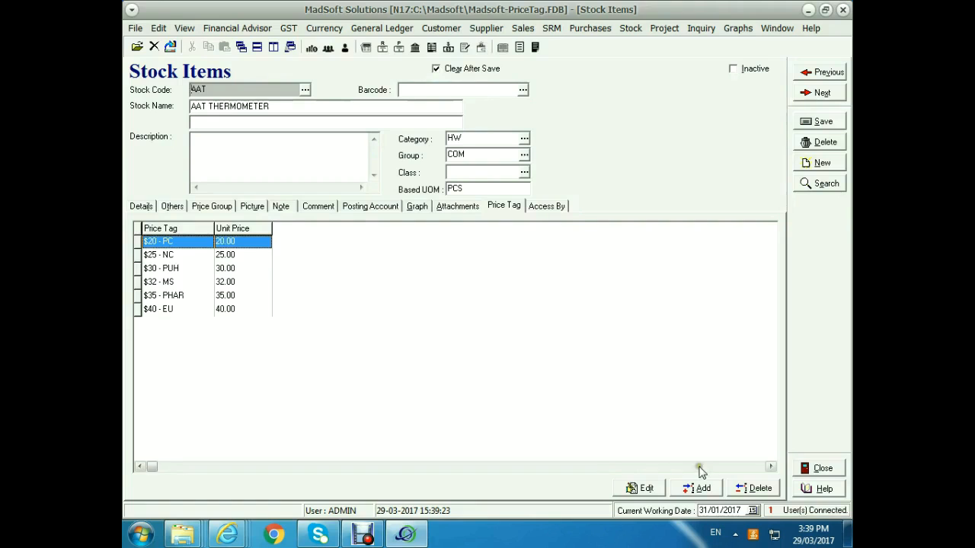
# Add the $50 - PH private hospital price tag with a unit price of 50.00 to the AAT THERMOMETER stock item.
pyautogui.click(704, 491)
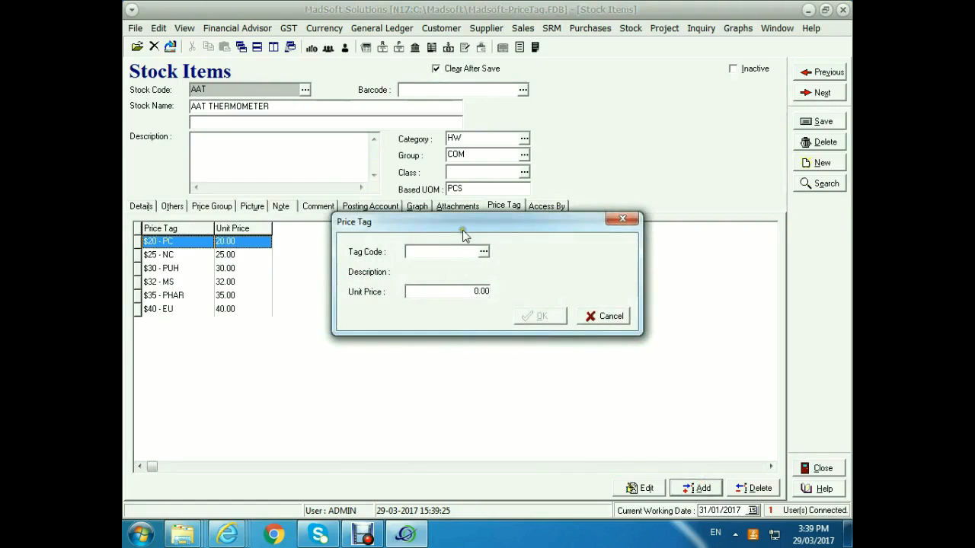
pyautogui.moveTo(452, 221); pyautogui.dragTo(453, 256)
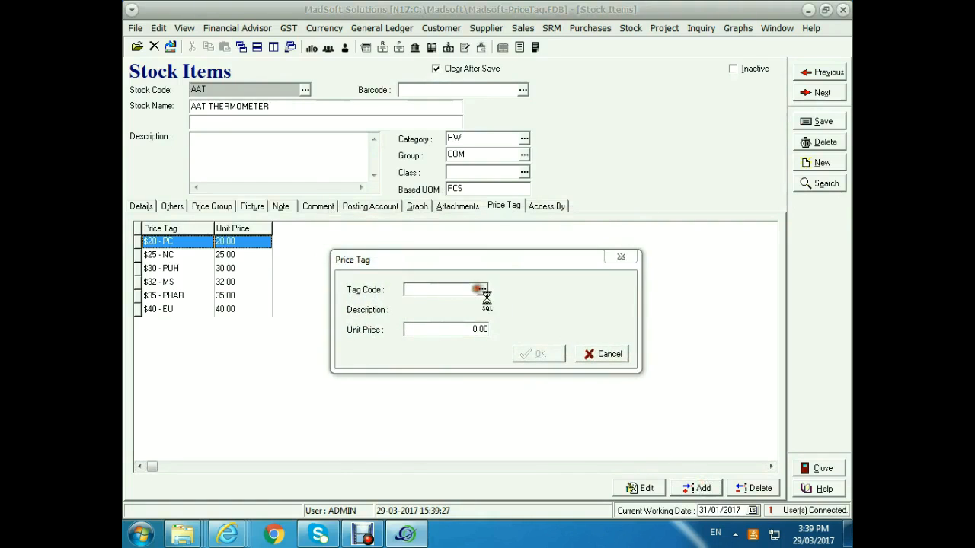
pyautogui.click(483, 287)
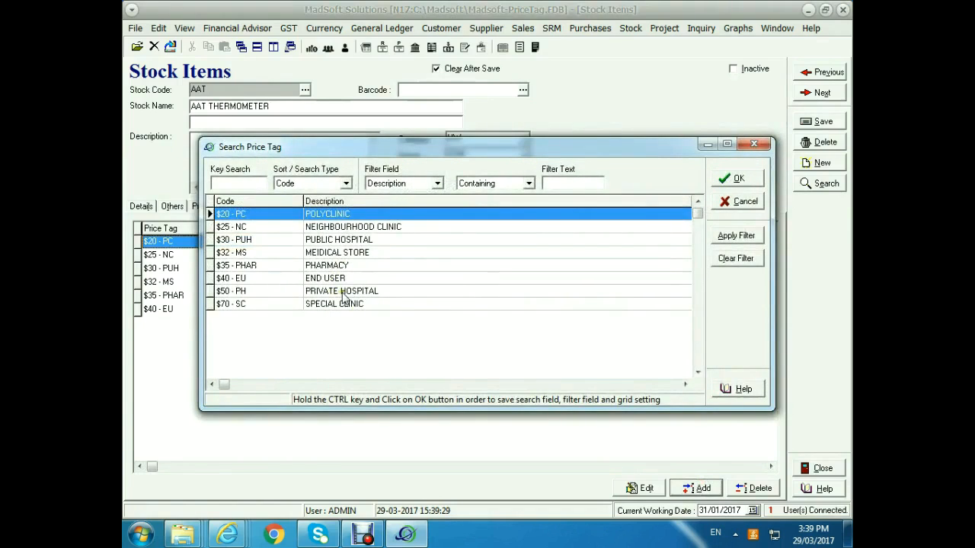
pyautogui.doubleClick(340, 292)
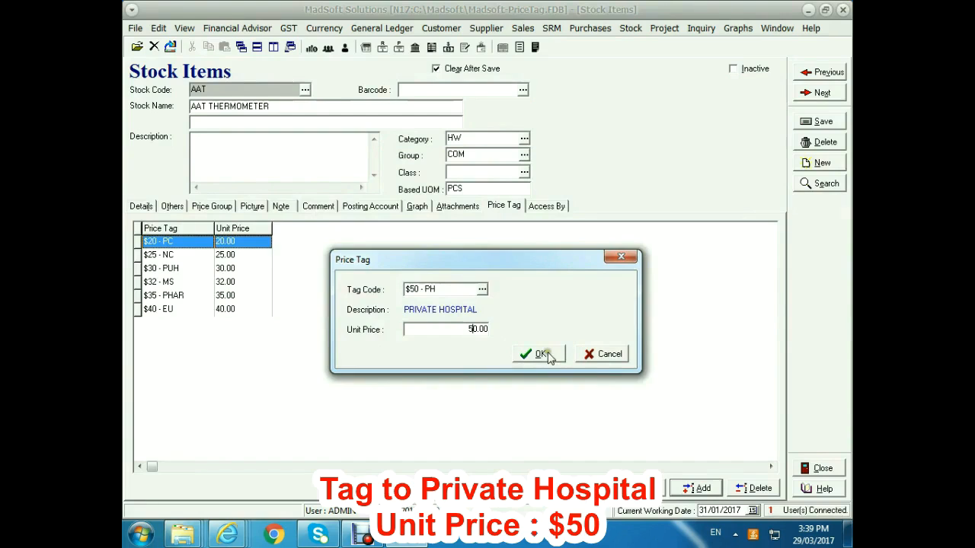
pyautogui.click(542, 354)
# Add the $70 - SC special clinic price tag with a unit price of 70.00 to AAT THERMOMETER and save the stock item.
pyautogui.click(685, 485)
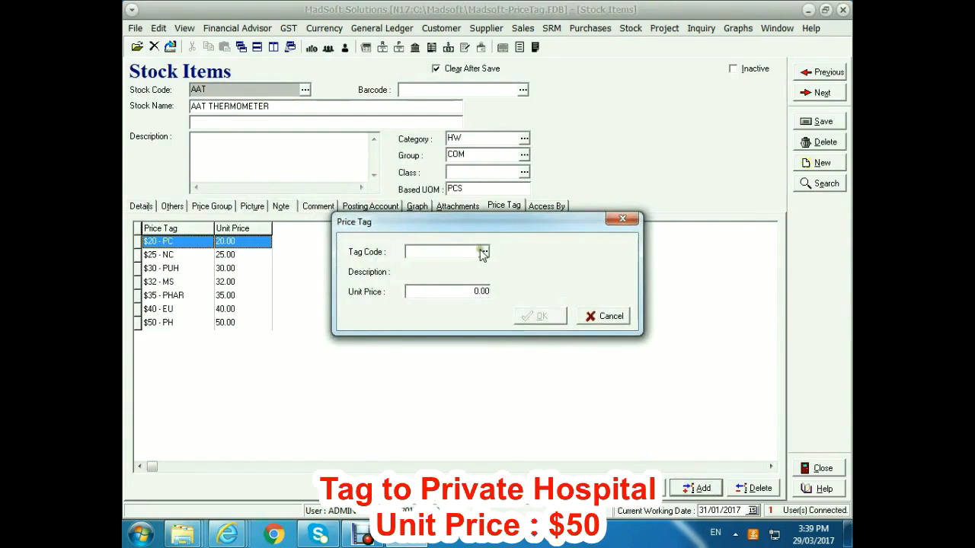
pyautogui.click(478, 252)
pyautogui.doubleClick(374, 304)
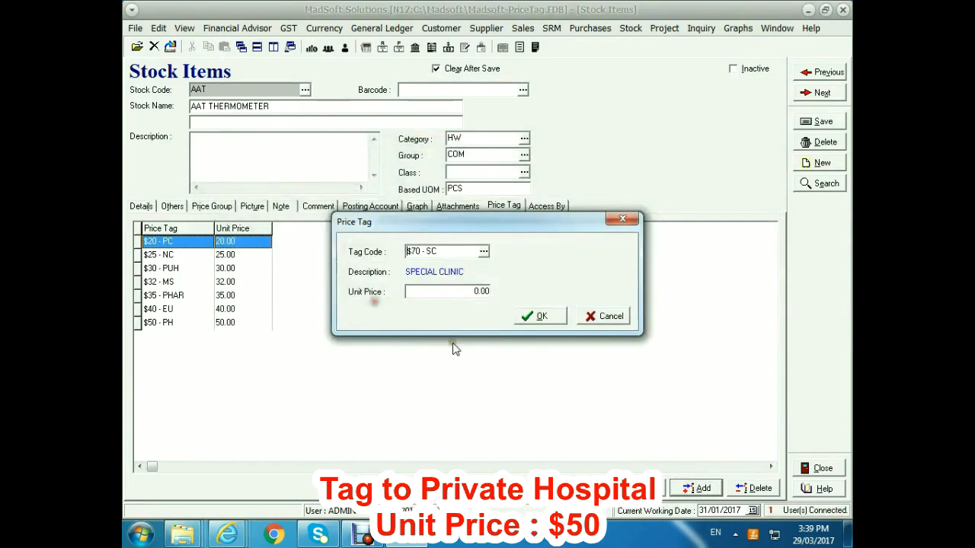
pyautogui.write('7')
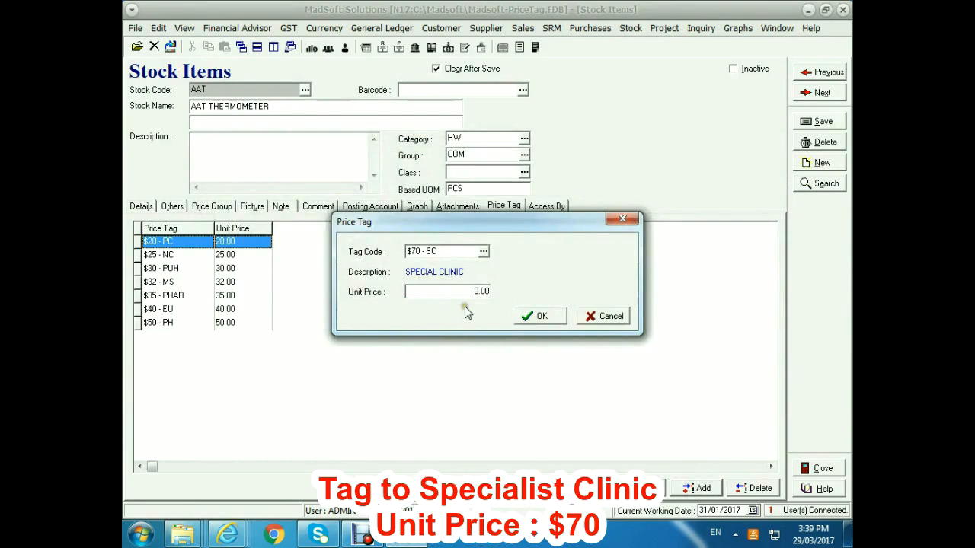
pyautogui.click(540, 316)
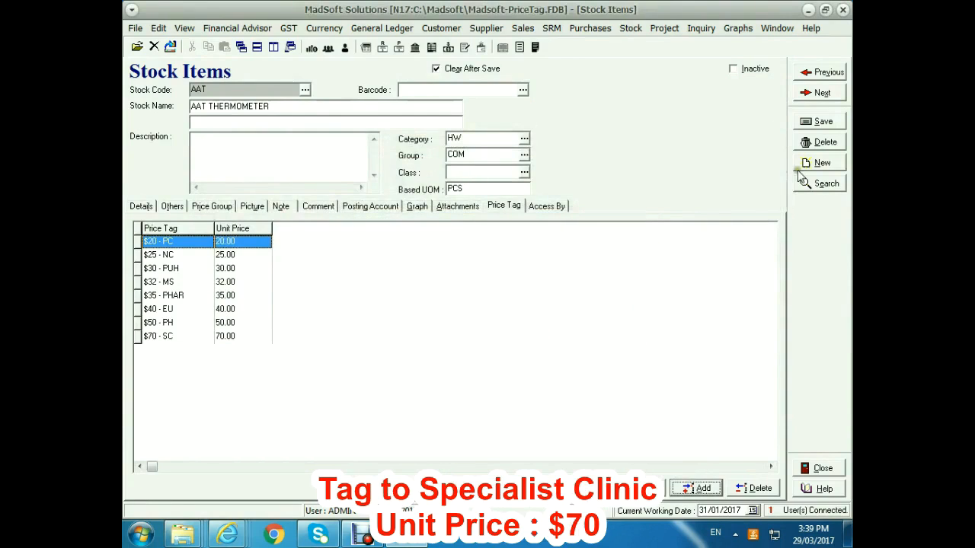
pyautogui.click(820, 122)
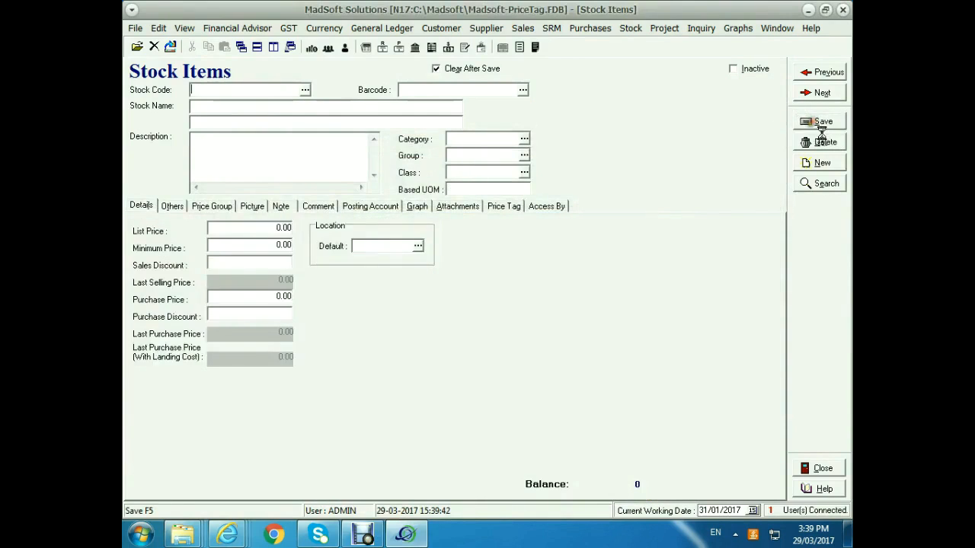
pyautogui.click(806, 468)
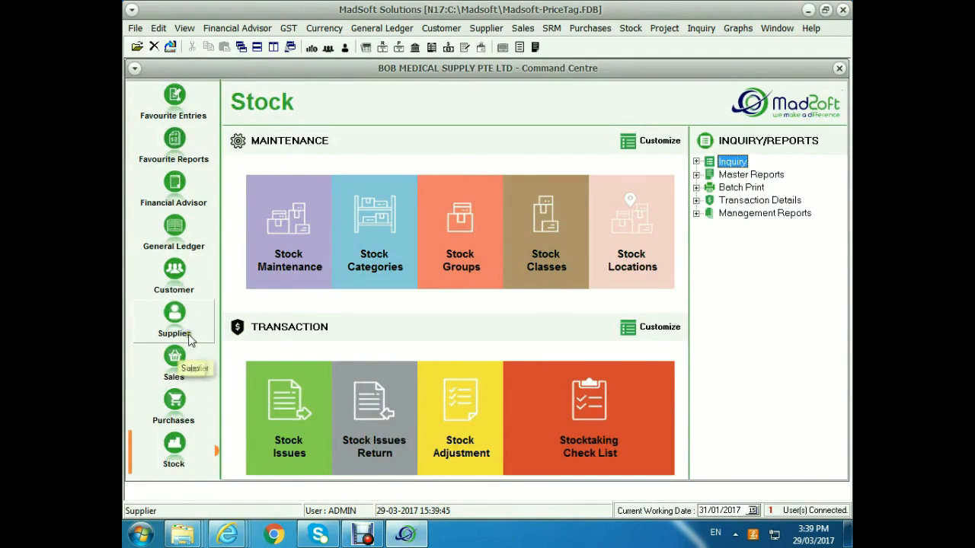
# Open the customer record of MATRIX POLYCLINIC in a maximized Customer maintenance window.
pyautogui.click(178, 283)
pyautogui.click(280, 261)
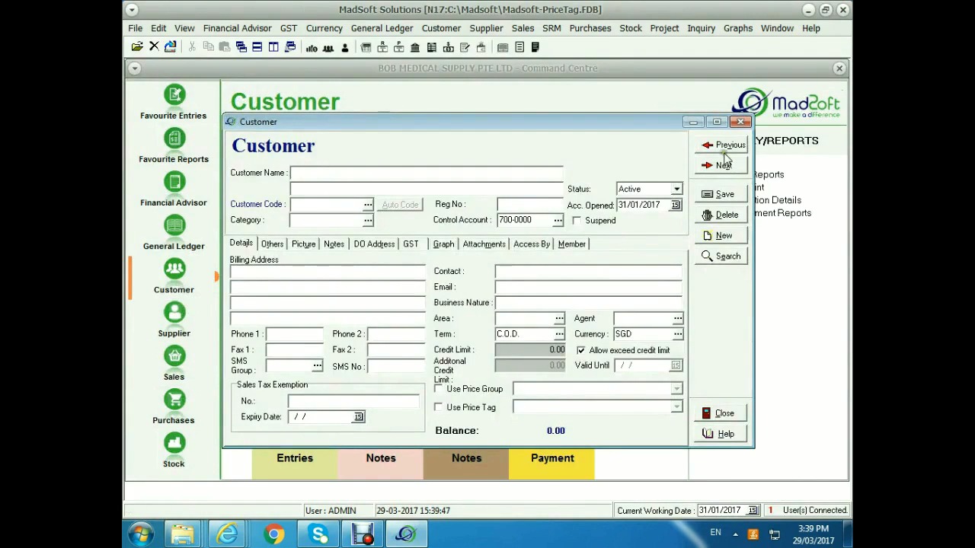
pyautogui.click(716, 122)
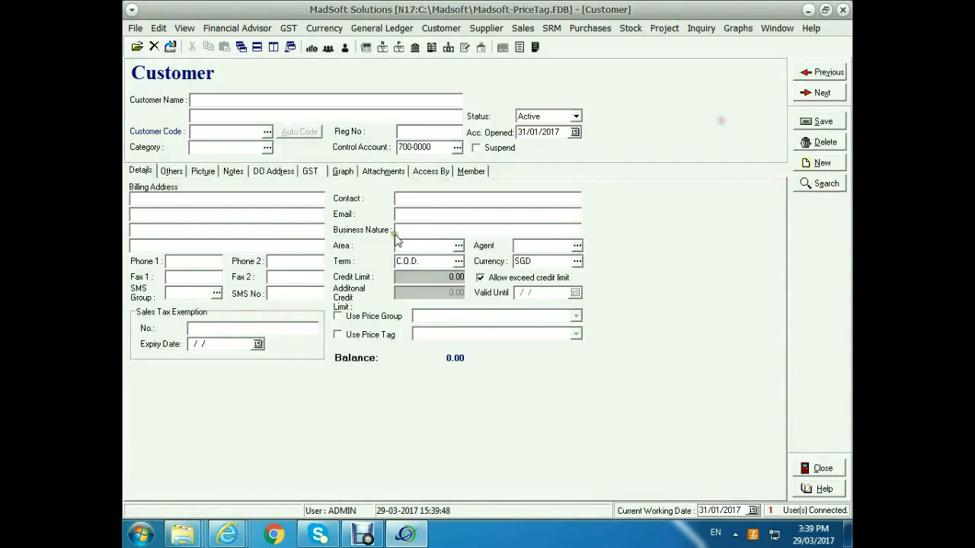
pyautogui.click(266, 132)
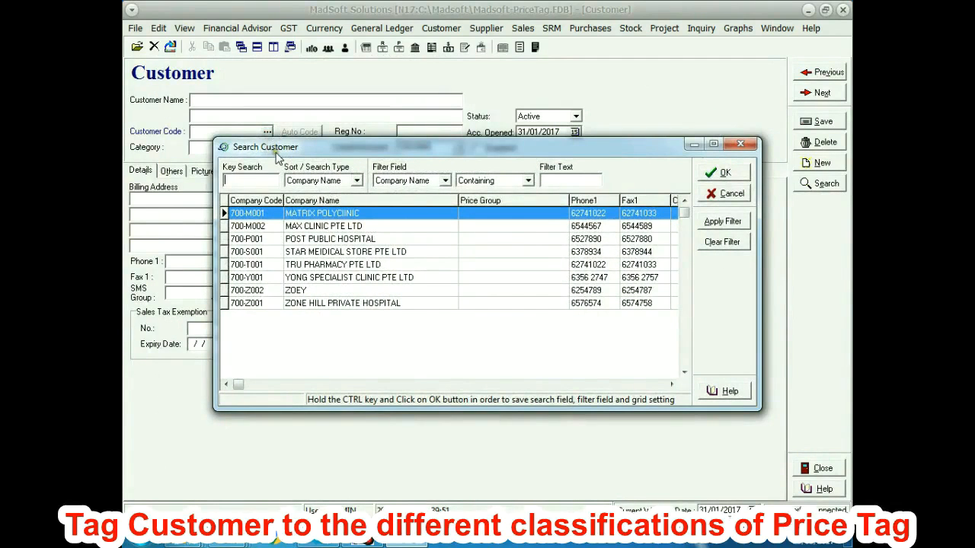
pyautogui.doubleClick(320, 215)
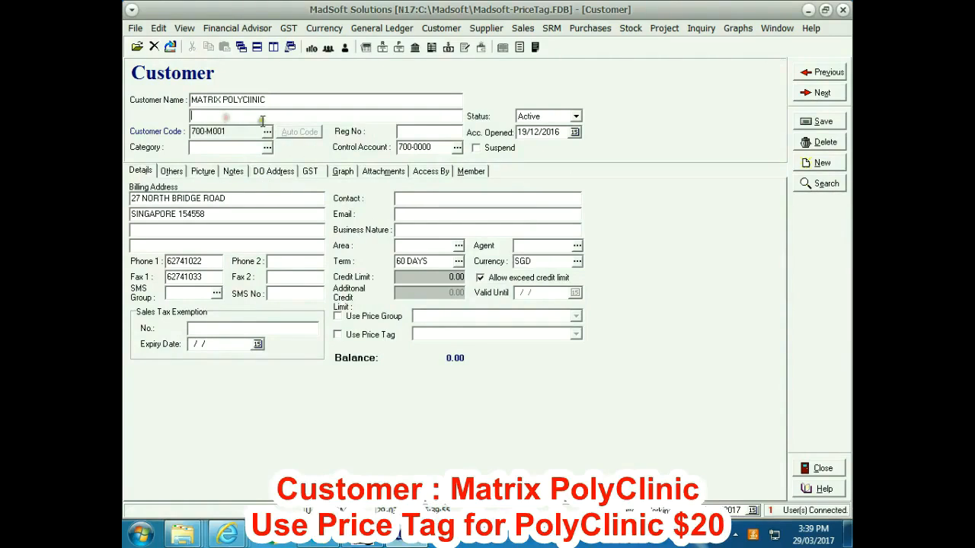
# Assign the $20 - PC price tag to MATRIX POLYCLINIC and save the customer record.
pyautogui.click(339, 335)
pyautogui.click(577, 335)
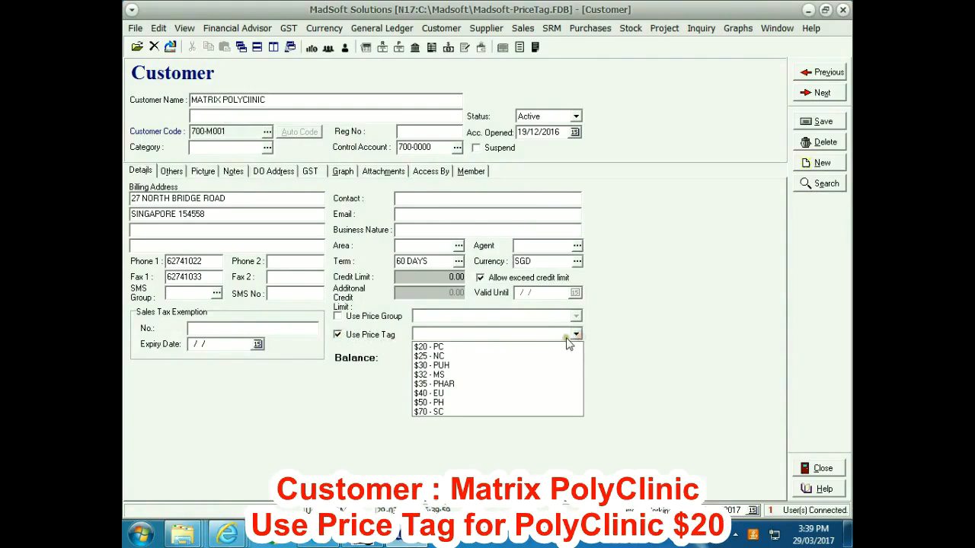
pyautogui.click(450, 347)
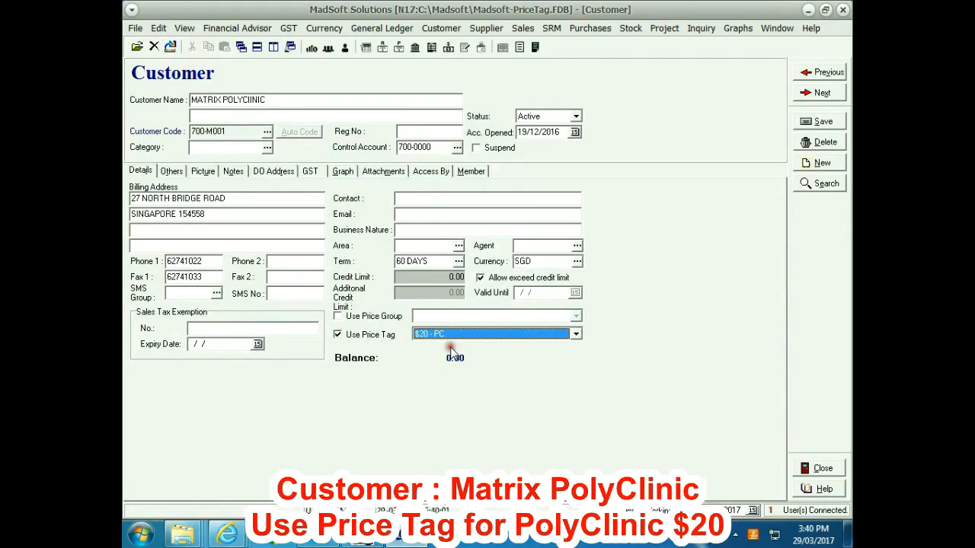
pyautogui.click(819, 121)
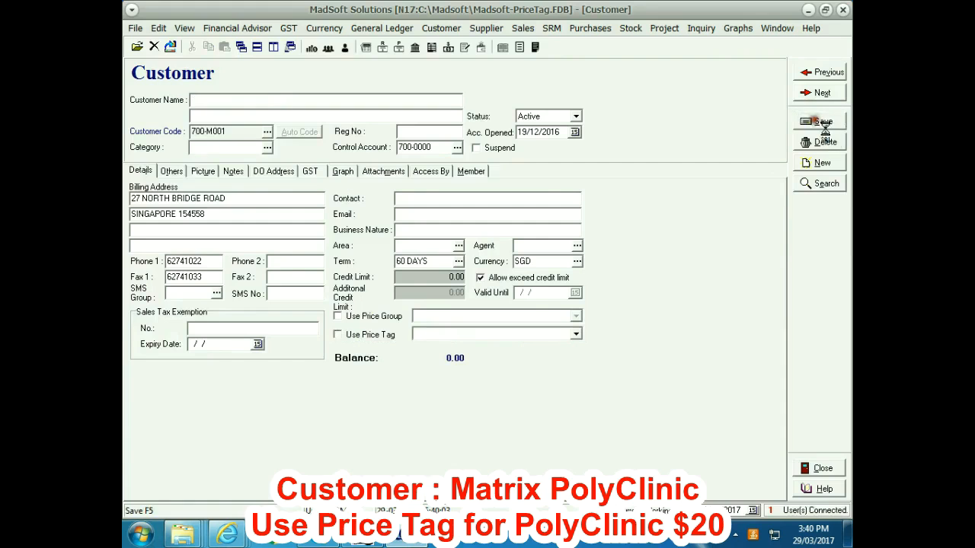
# Assign the $25 - NC price tag to the customer MAX CLINIC PTE LTD and save the record.
pyautogui.click(267, 133)
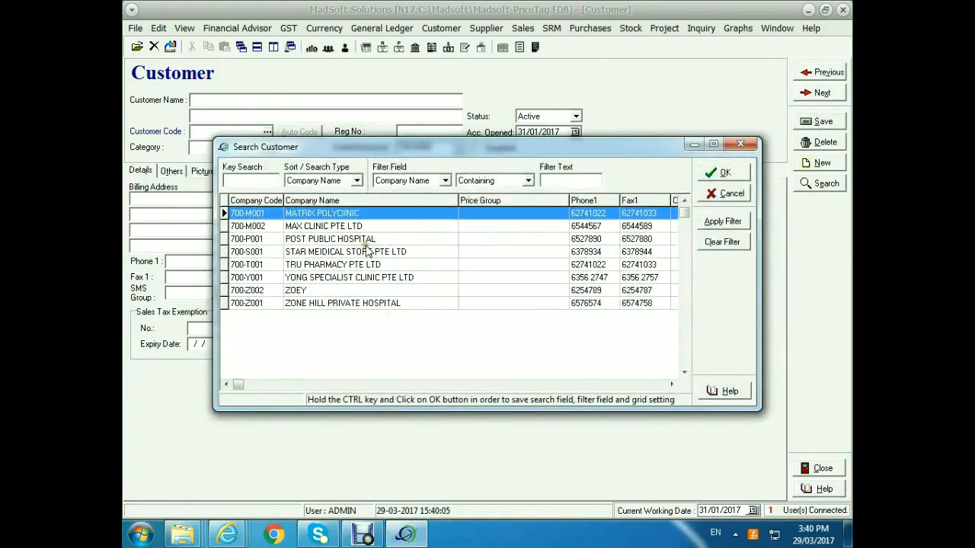
pyautogui.doubleClick(347, 224)
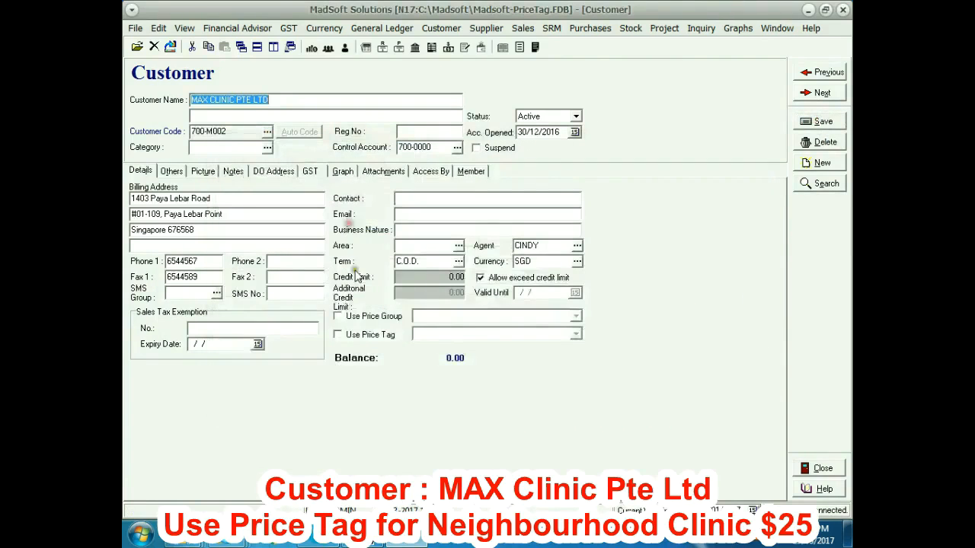
pyautogui.click(358, 336)
pyautogui.click(576, 334)
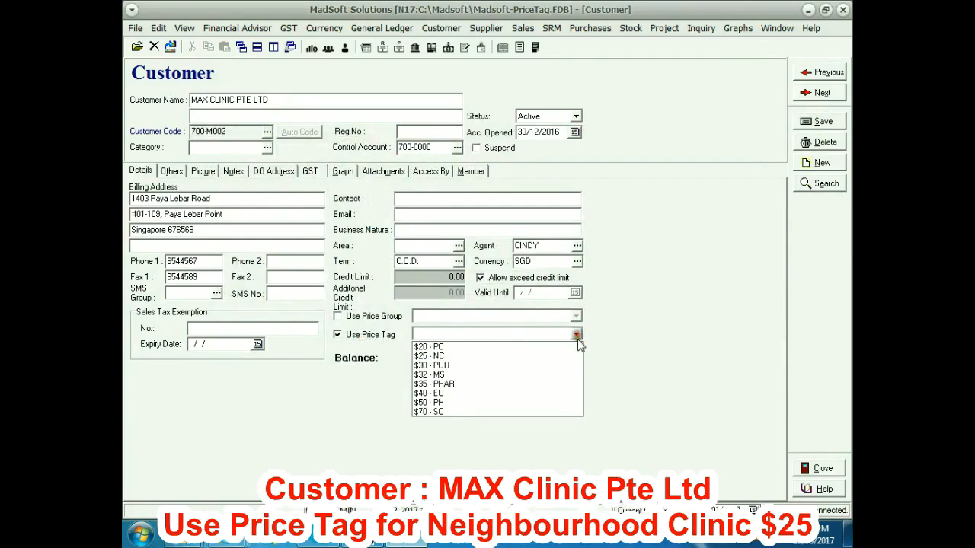
pyautogui.click(547, 354)
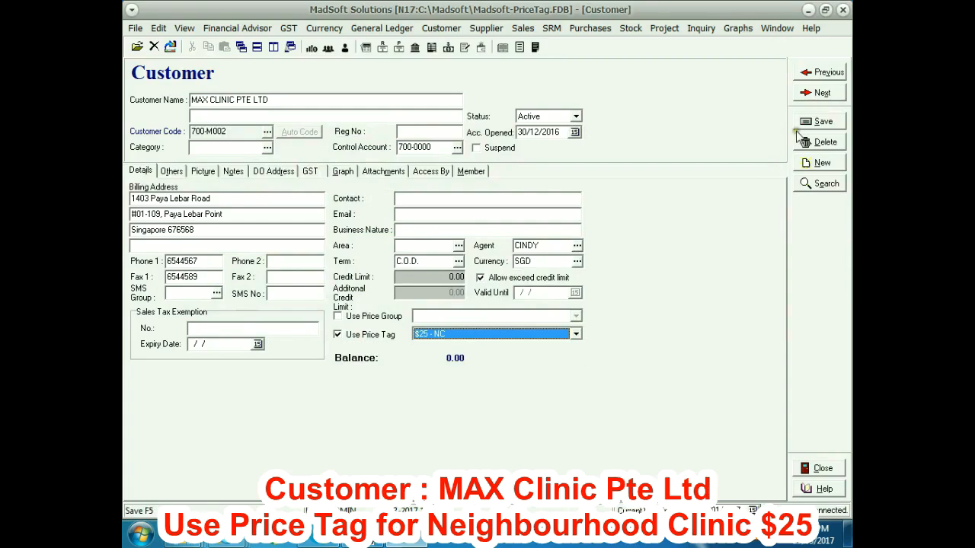
pyautogui.click(821, 122)
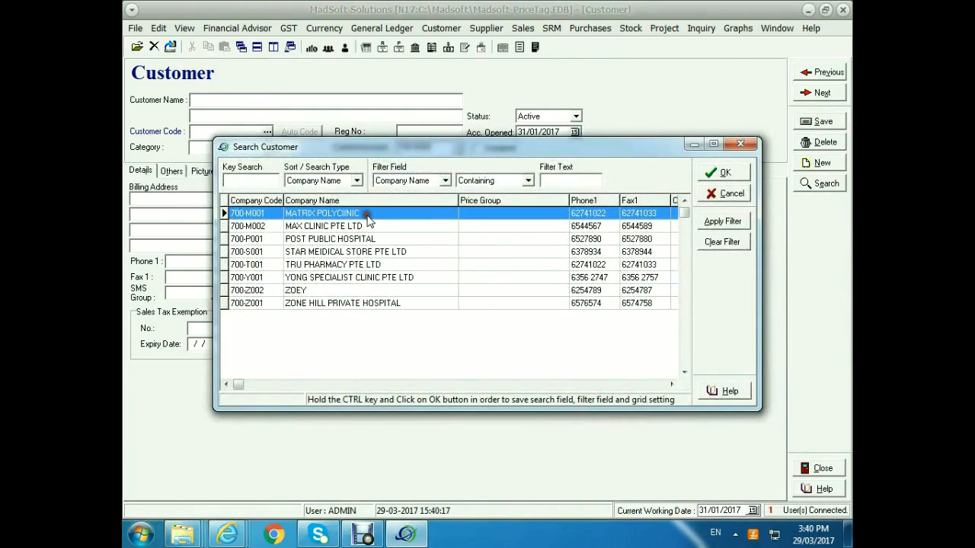
# Review the price tag settings of the customer records one by one, starting with MAX CLINIC PTE LTD.
pyautogui.doubleClick(369, 226)
pyautogui.click(821, 93)
pyautogui.click(821, 93)
pyautogui.click(821, 93)
pyautogui.click(821, 94)
pyautogui.click(821, 94)
pyautogui.click(822, 94)
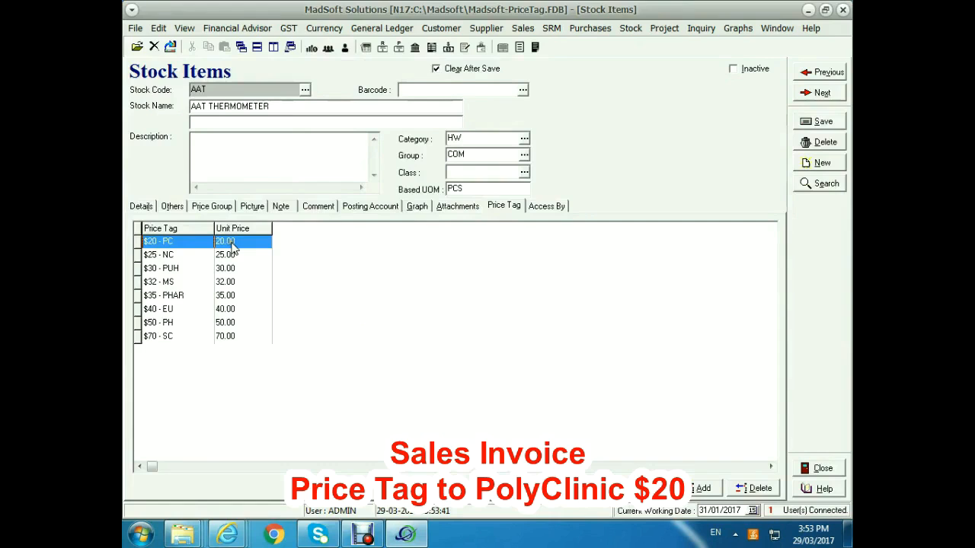
# Start a new sales invoice for the customer MATRIX POLYCLINIC.
pyautogui.click(522, 29)
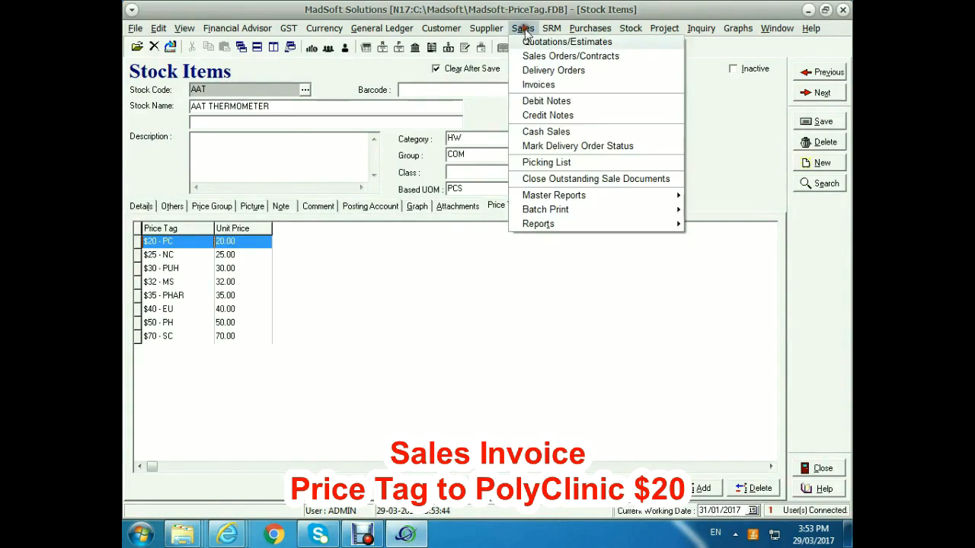
pyautogui.click(548, 83)
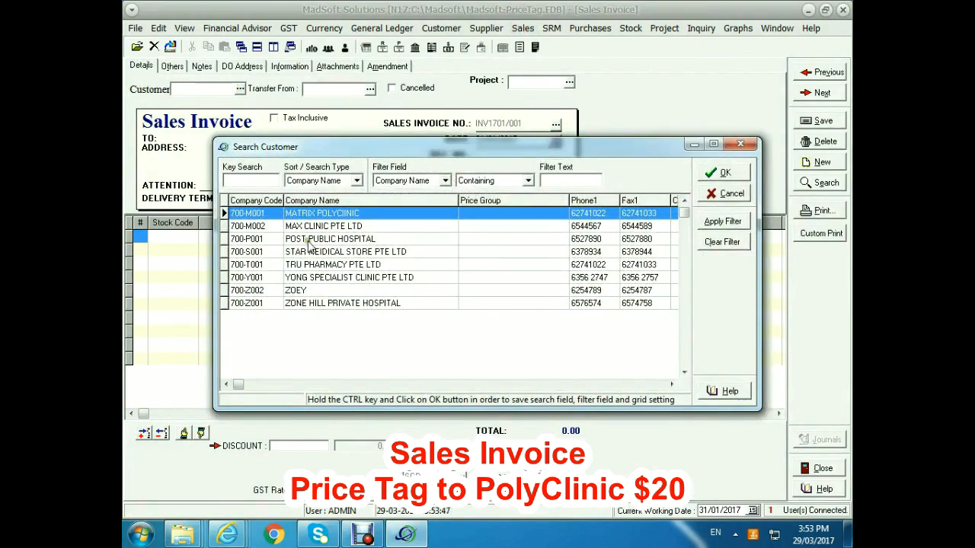
pyautogui.doubleClick(320, 213)
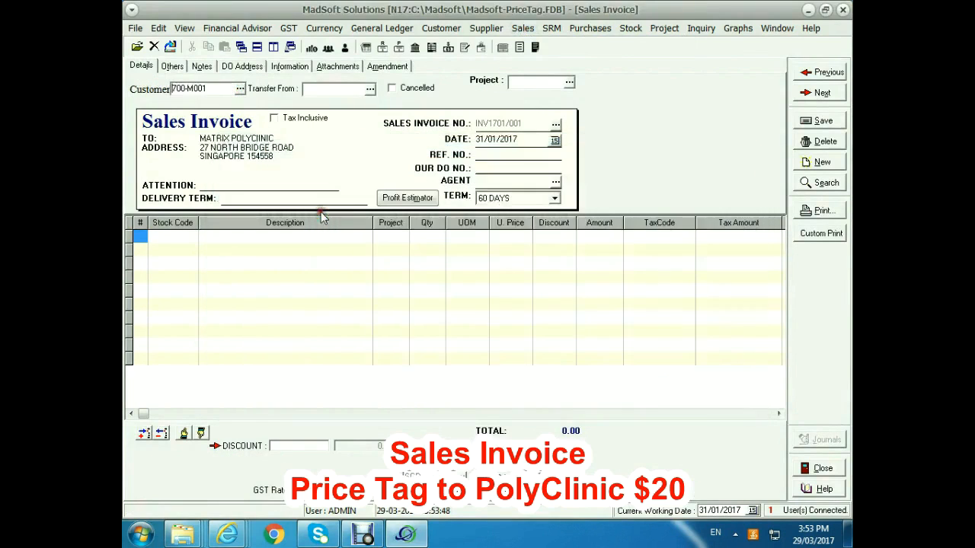
# Add the AAT THERMOMETER stock item to the MATRIX POLYCLINIC invoice and preview the tax invoice.
pyautogui.click(189, 246)
pyautogui.click(192, 237)
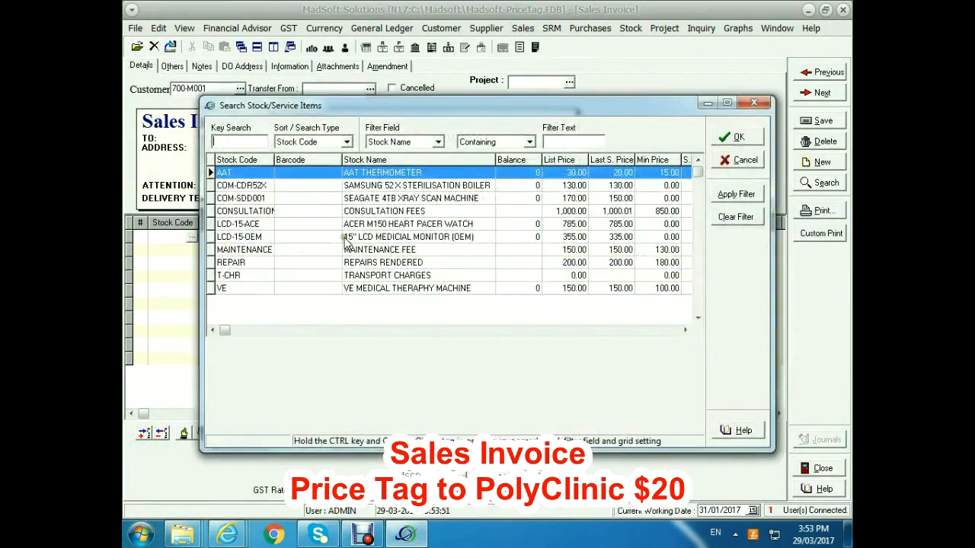
pyautogui.doubleClick(379, 174)
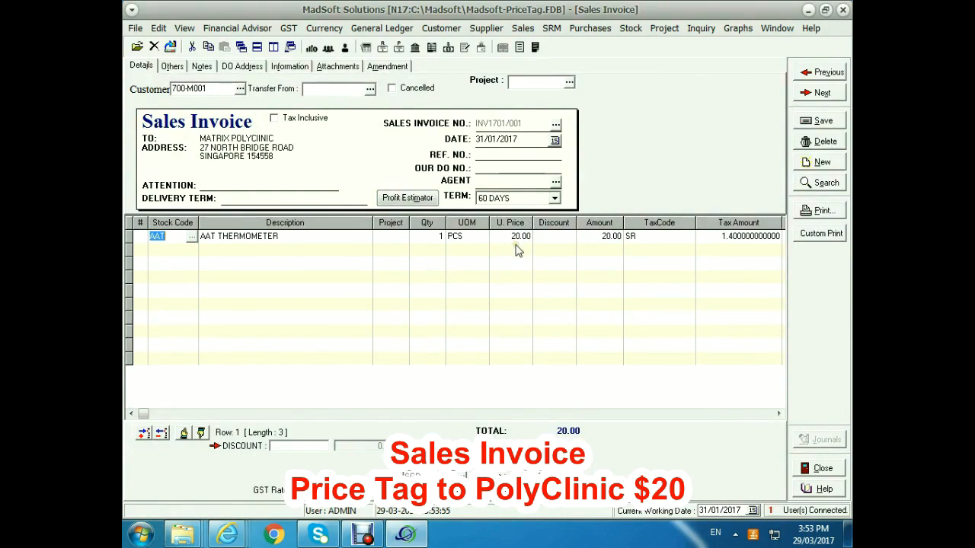
pyautogui.click(816, 211)
pyautogui.click(812, 73)
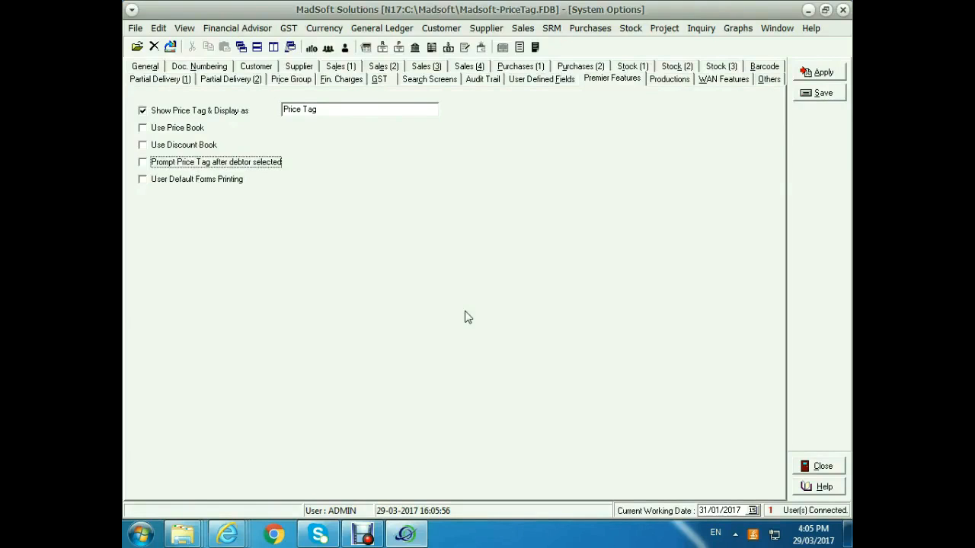
# Enable the system option to prompt for the price tag after a debtor is selected, and save the options.
pyautogui.click(144, 163)
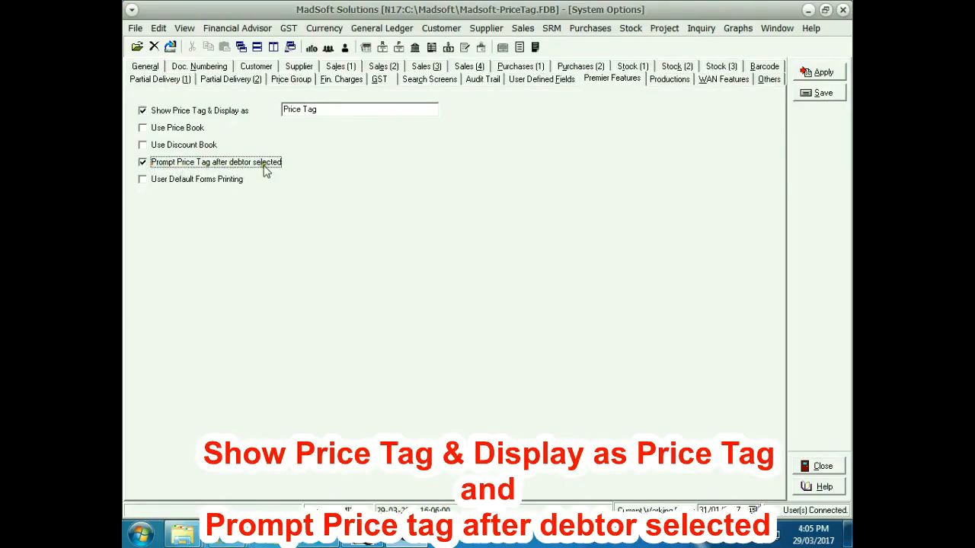
pyautogui.click(819, 93)
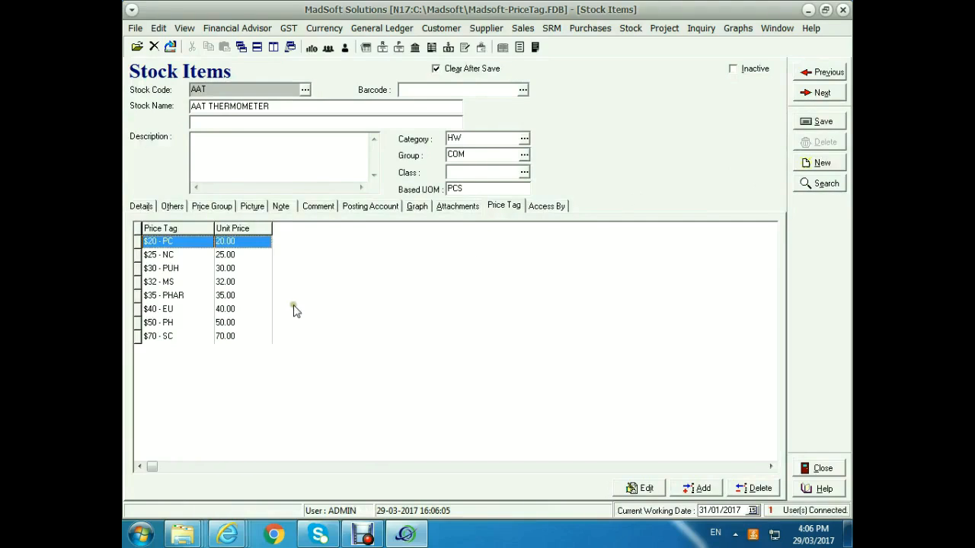
# Check the $40 - EU and $50 - PH price tags of AAT THERMOMETER and start a sales invoice for the individual end-user customer.
pyautogui.click(197, 309)
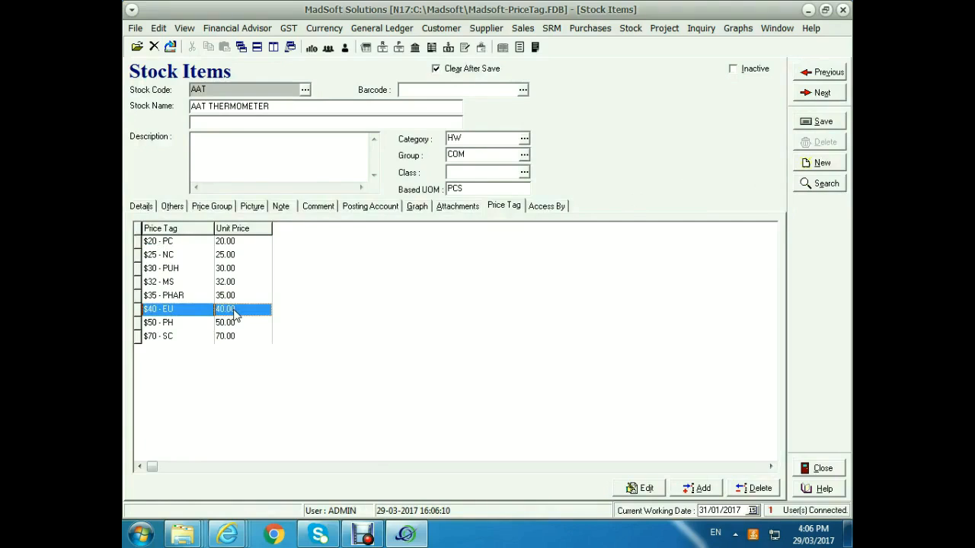
pyautogui.click(192, 323)
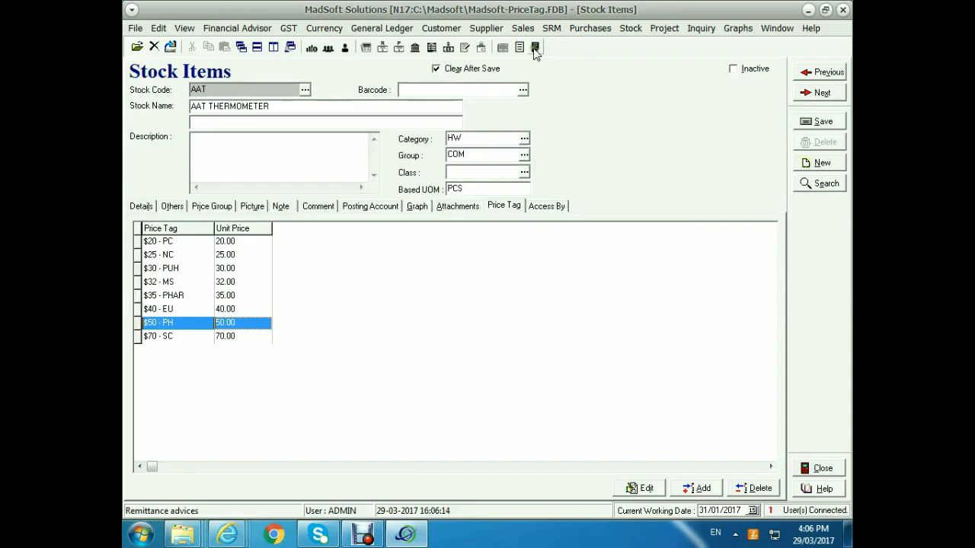
pyautogui.click(522, 28)
pyautogui.click(535, 84)
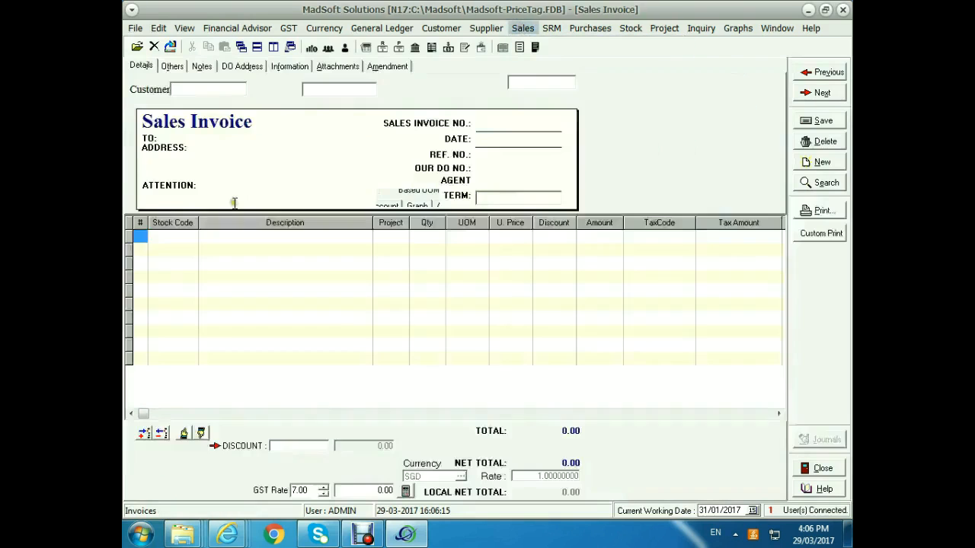
pyautogui.click(240, 90)
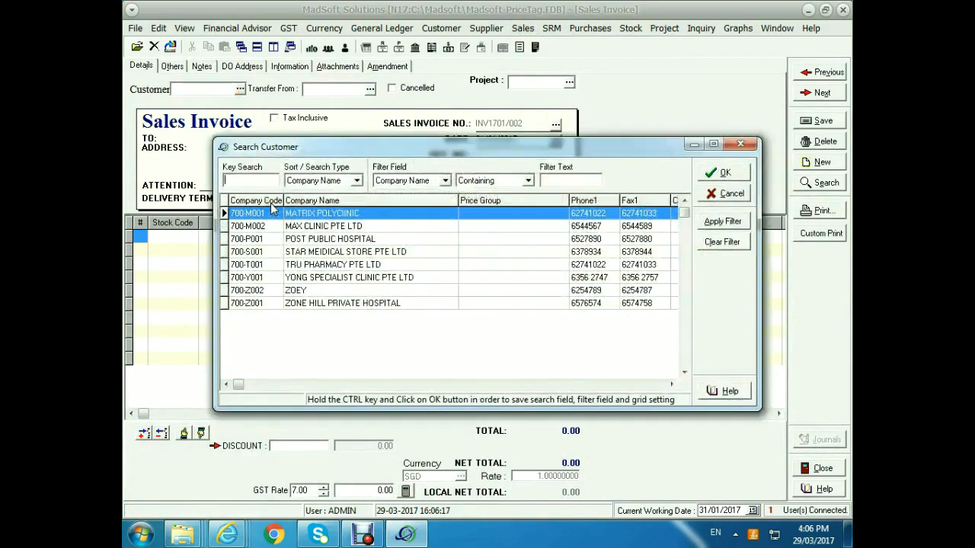
pyautogui.doubleClick(298, 291)
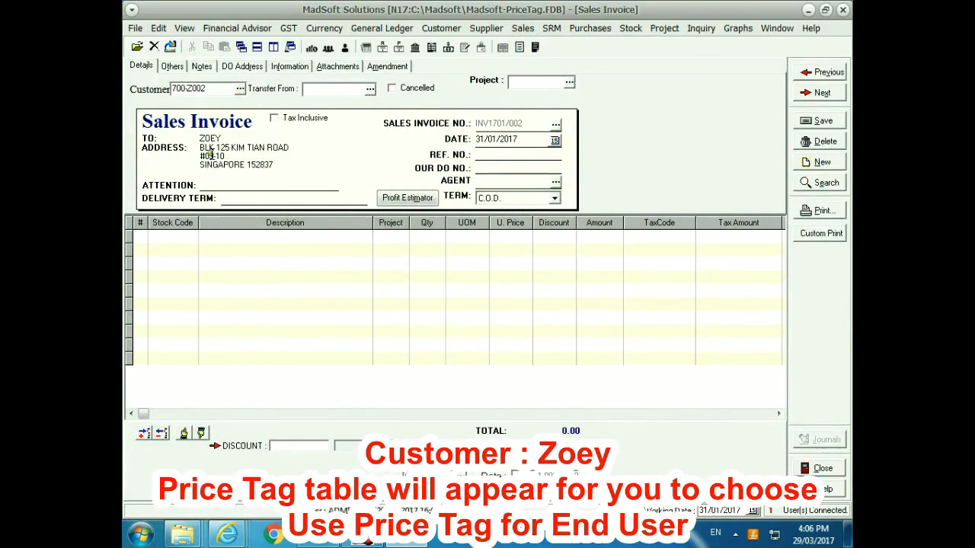
# Choose the $40 - EU end user price tag for the invoice and add the AAT THERMOMETER stock item.
pyautogui.click(192, 238)
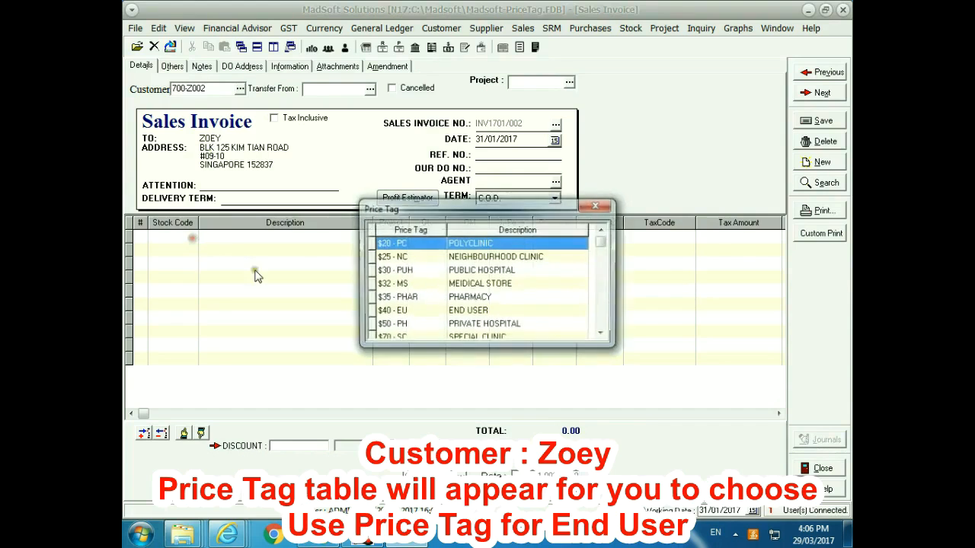
pyautogui.moveTo(416, 210); pyautogui.dragTo(228, 270)
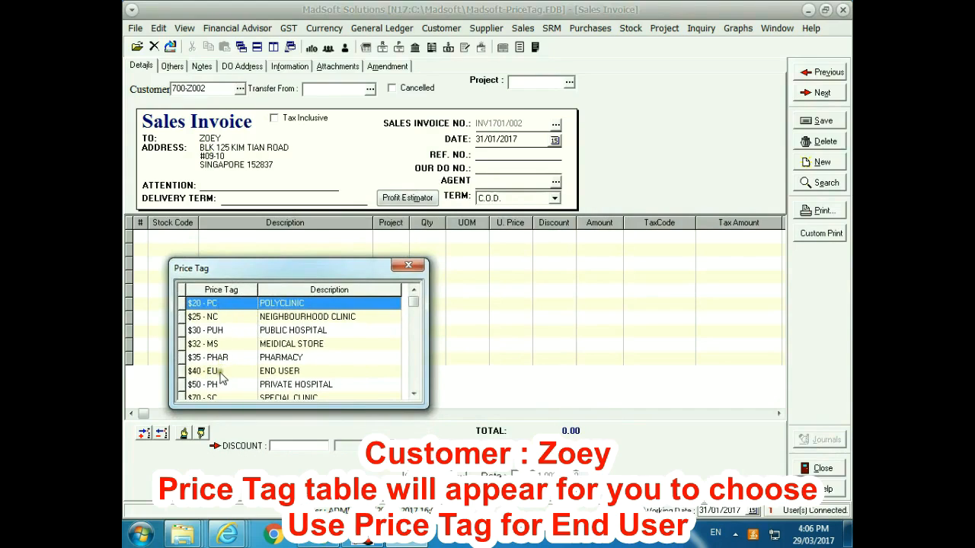
pyautogui.click(279, 373)
pyautogui.doubleClick(274, 372)
pyautogui.click(190, 238)
pyautogui.doubleClick(364, 172)
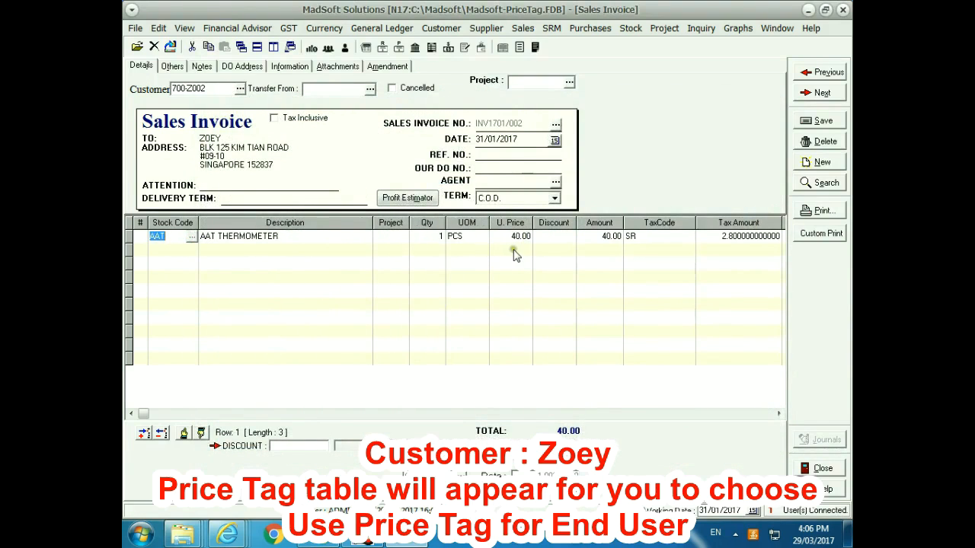
# Preview the end-user customer's tax invoice to check the unit price, and close the preview and the print window.
pyautogui.click(801, 208)
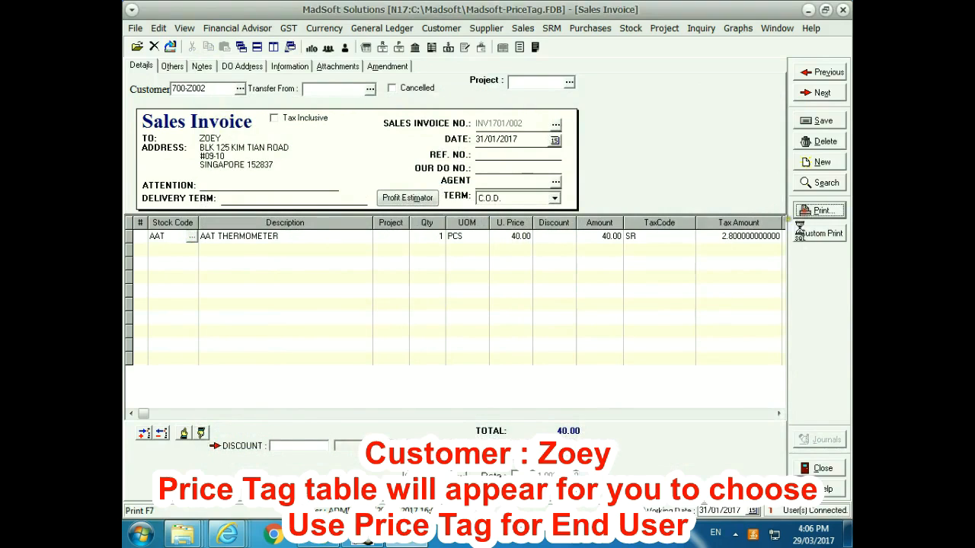
pyautogui.click(819, 72)
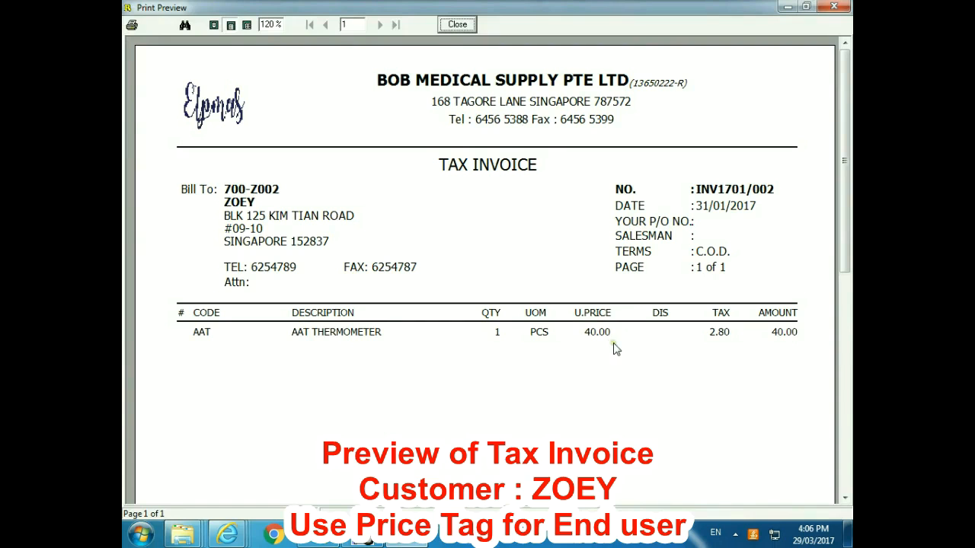
pyautogui.click(457, 24)
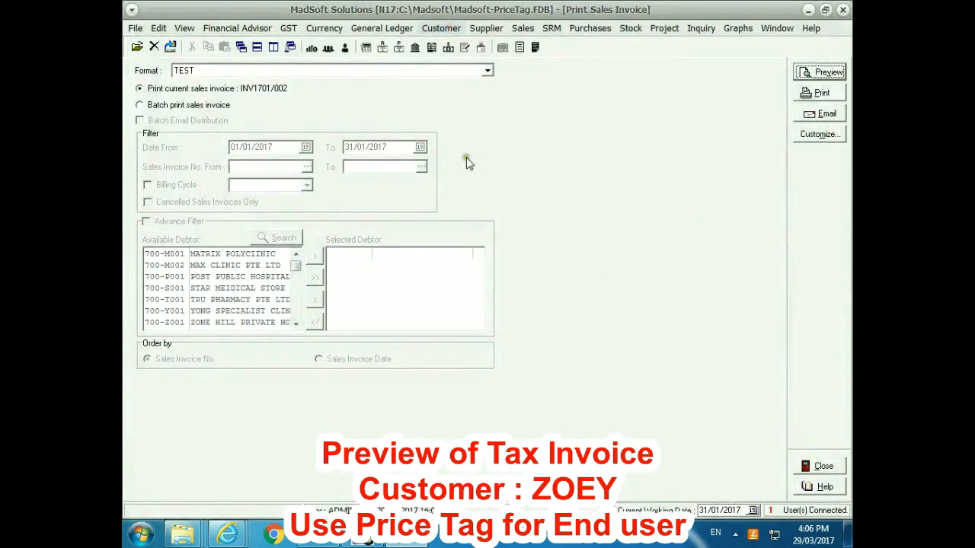
pyautogui.click(819, 466)
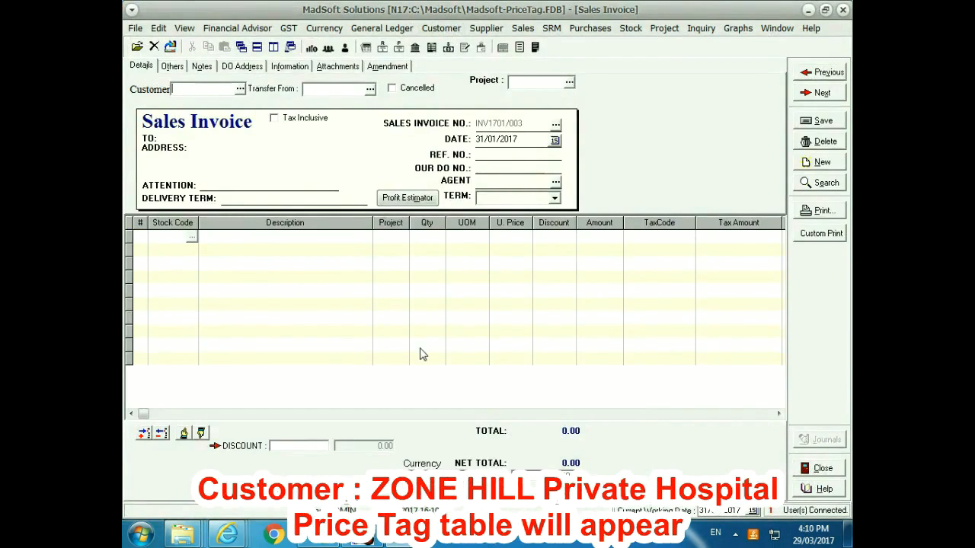
# Select ZONE HILL PRIVATE HOSPITAL as the new invoice's customer and choose the $35 - PHAR pharmacy price tag.
pyautogui.click(240, 88)
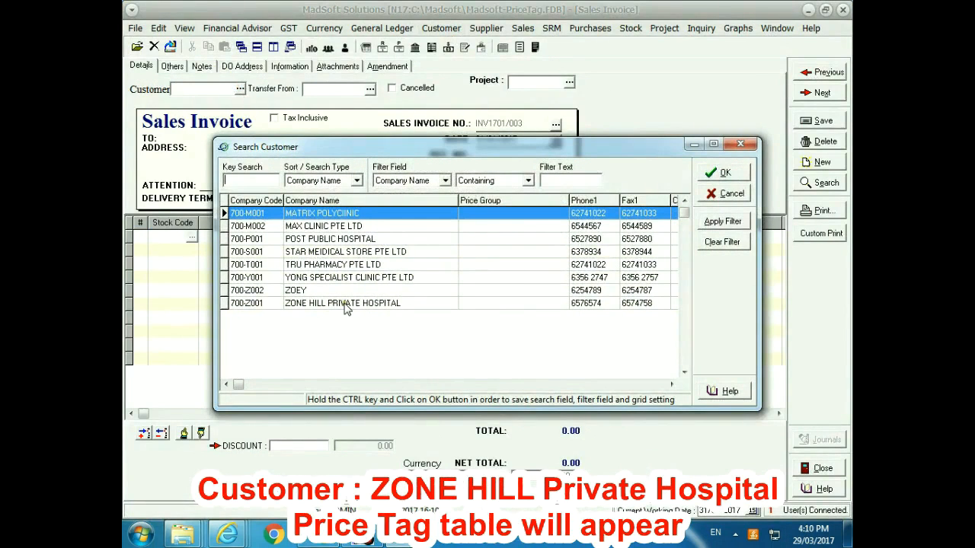
pyautogui.doubleClick(347, 303)
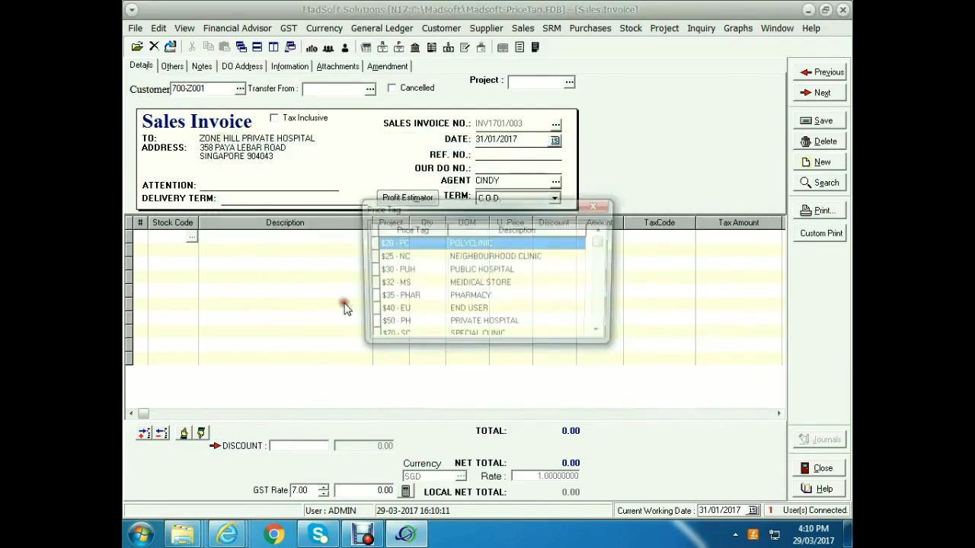
pyautogui.moveTo(398, 214); pyautogui.dragTo(203, 268)
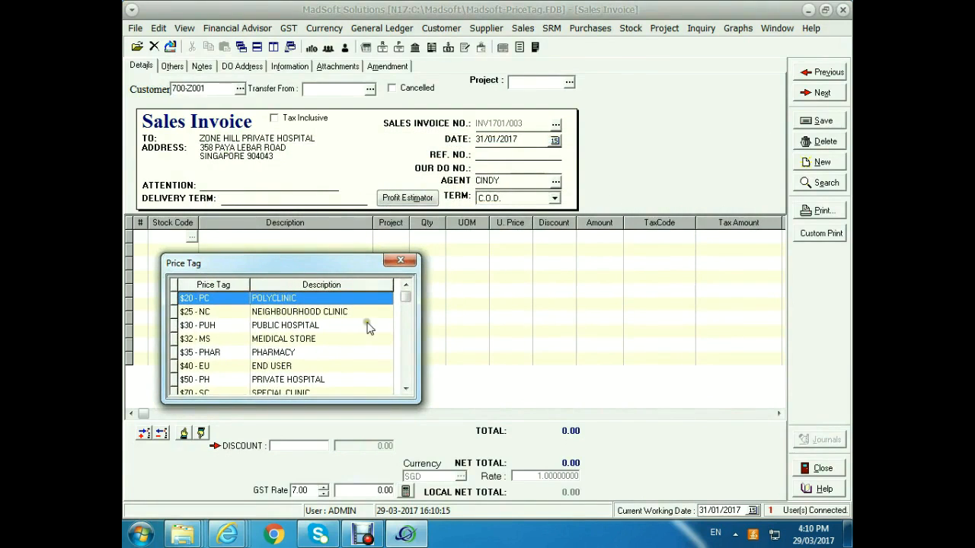
pyautogui.click(405, 391)
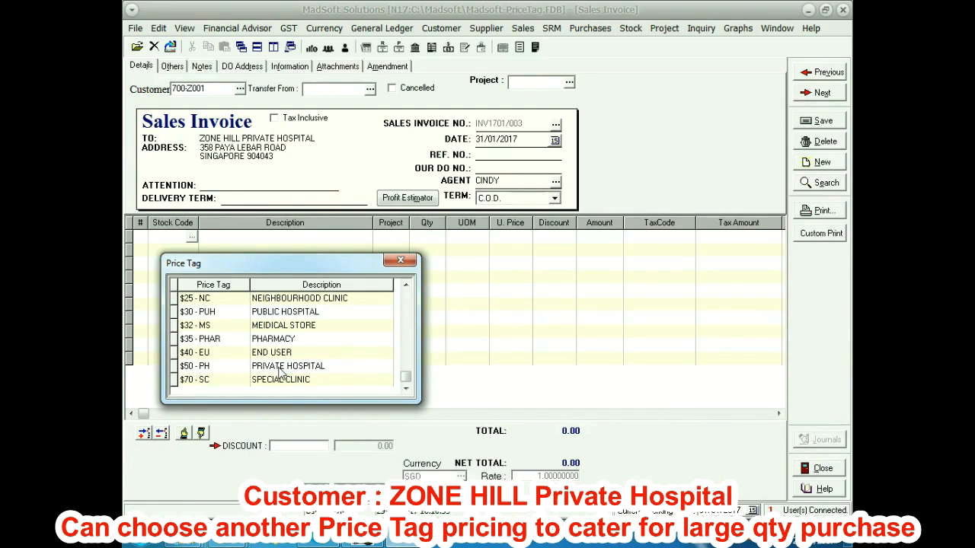
pyautogui.click(211, 340)
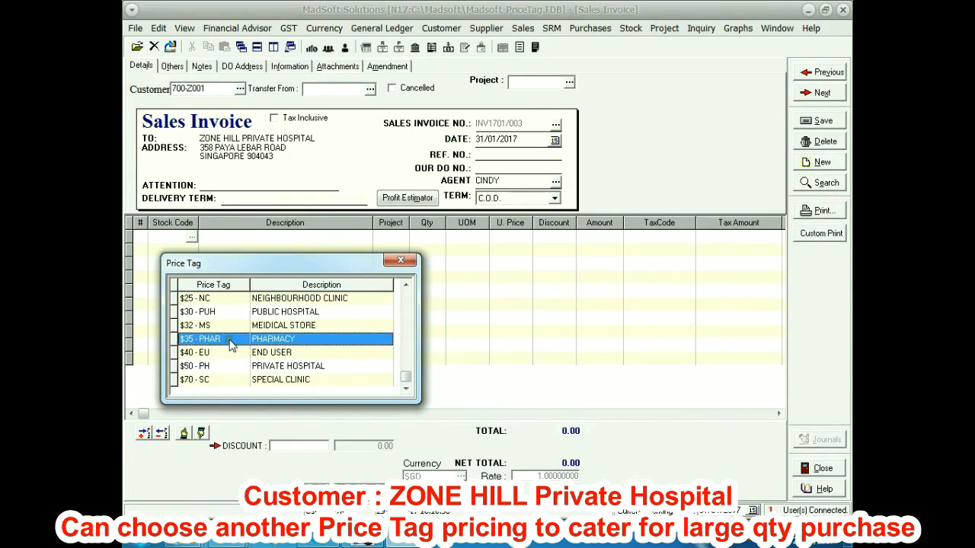
pyautogui.doubleClick(232, 338)
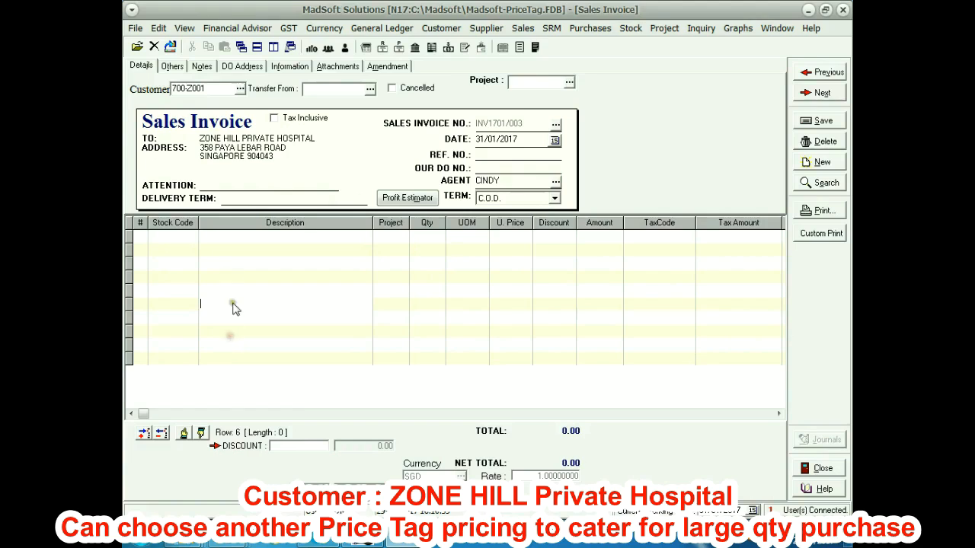
# Add the AAT THERMOMETER stock item to the ZONE HILL PRIVATE HOSPITAL invoice and preview its tax invoice.
pyautogui.click(188, 236)
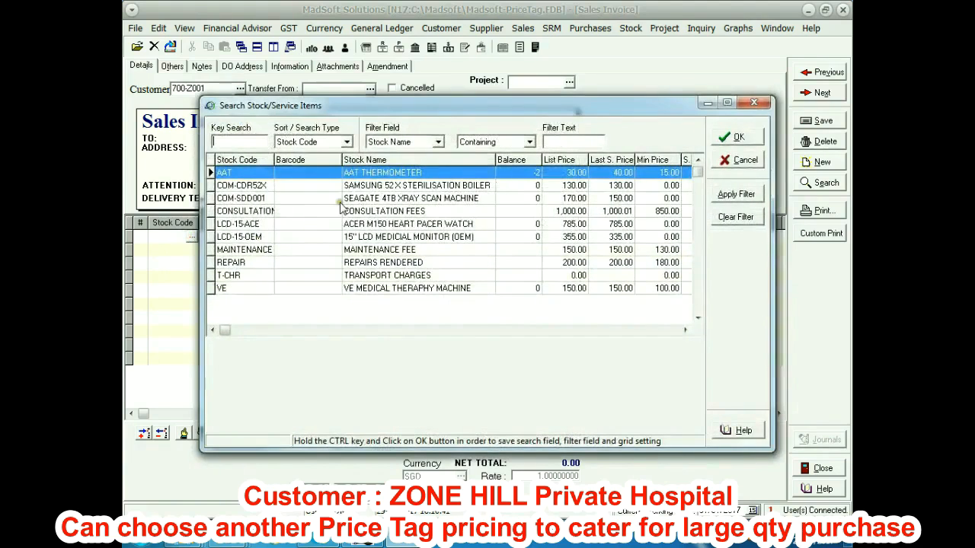
pyautogui.doubleClick(374, 174)
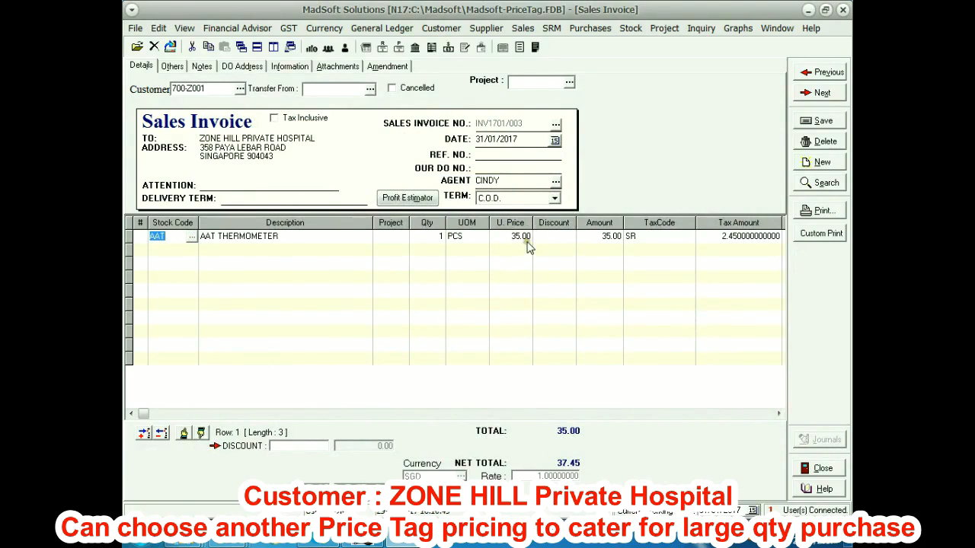
pyautogui.click(821, 211)
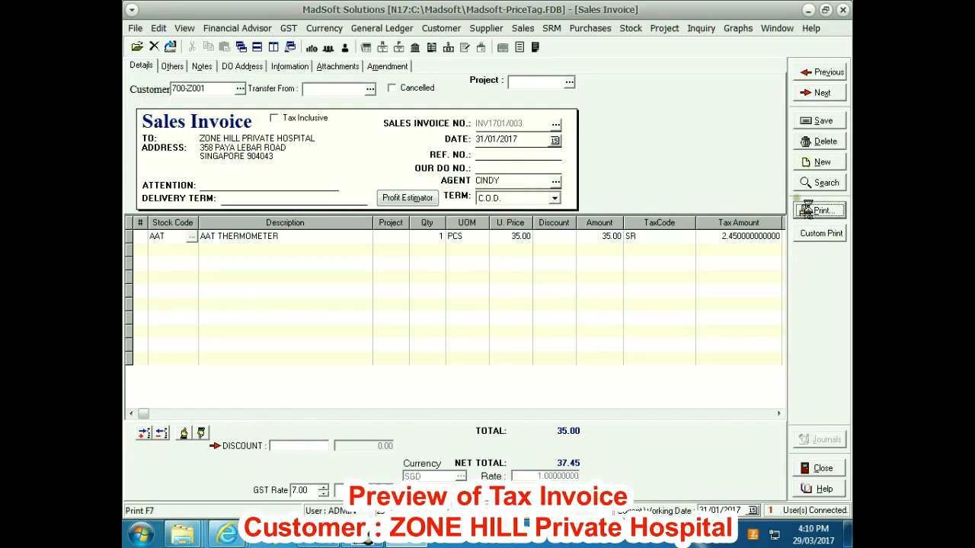
pyautogui.click(812, 76)
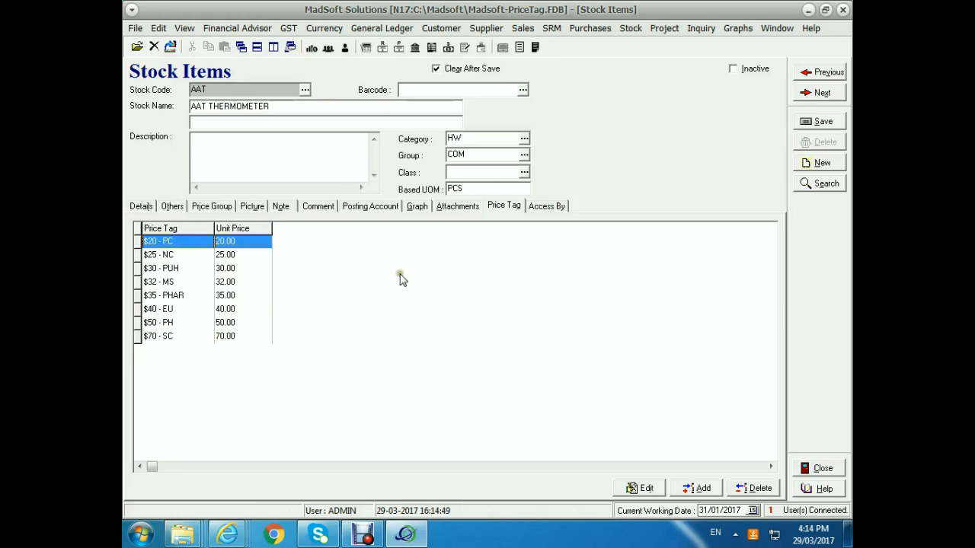
# Check the $70 - SC price tag of AAT THERMOMETER and open the customer record of YONG SPECIALIST CLINIC PTE LTD.
pyautogui.click(192, 340)
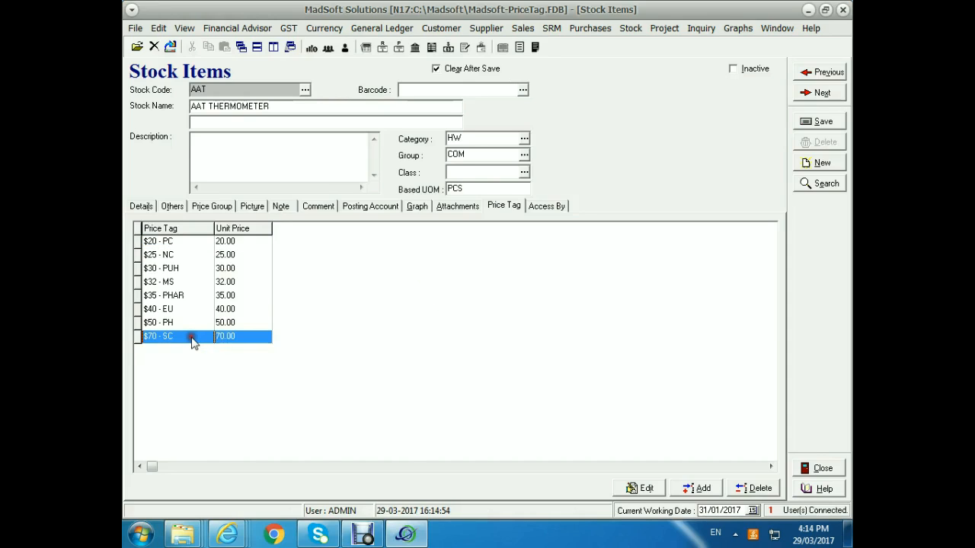
pyautogui.click(441, 29)
pyautogui.click(444, 44)
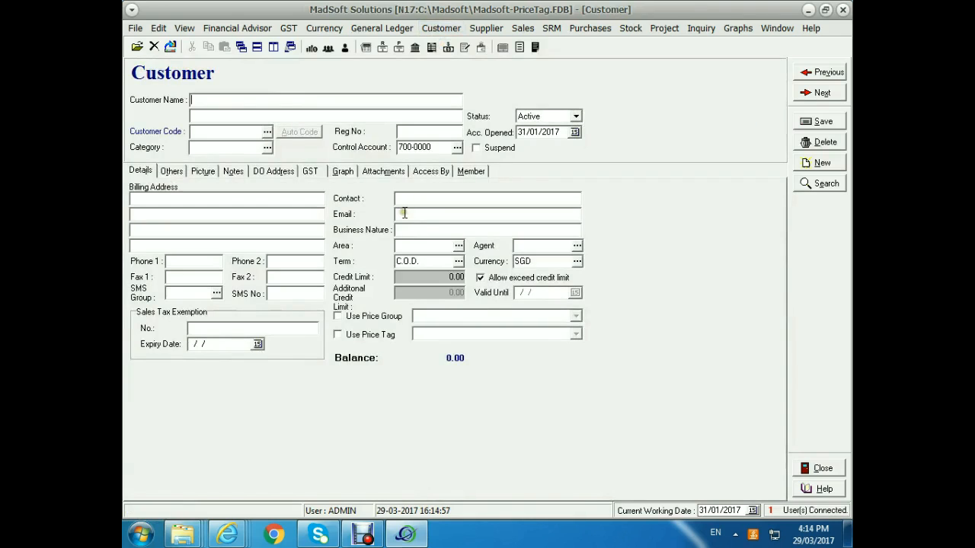
pyautogui.click(267, 132)
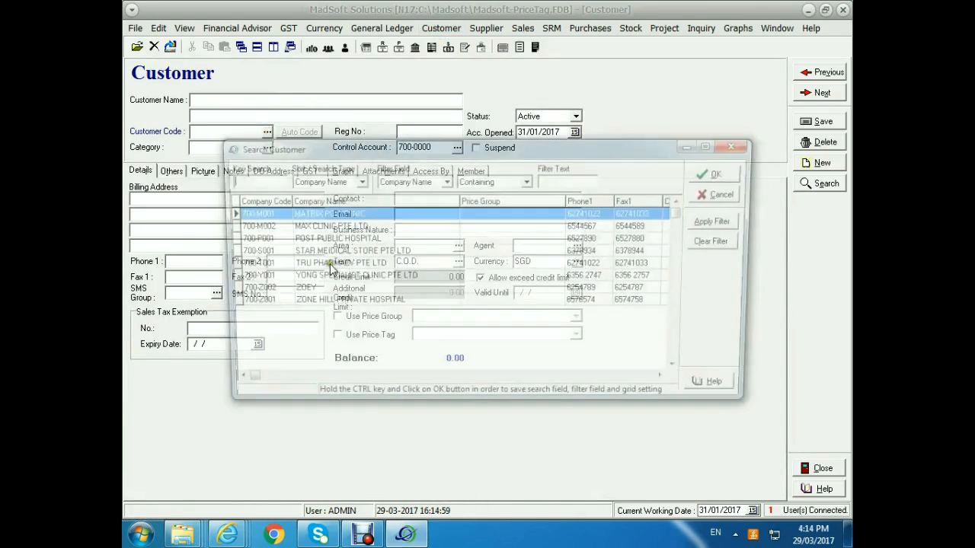
pyautogui.doubleClick(335, 277)
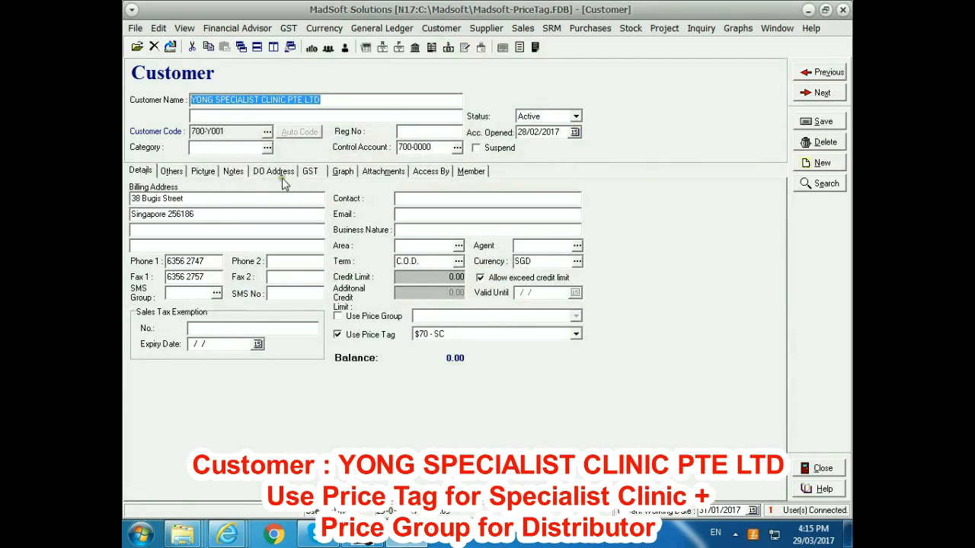
# Enable price group use for YONG SPECIALIST CLINIC PTE LTD, assign the DISTRIBUTOR group, and save the customer record.
pyautogui.click(254, 115)
pyautogui.click(339, 317)
pyautogui.click(575, 316)
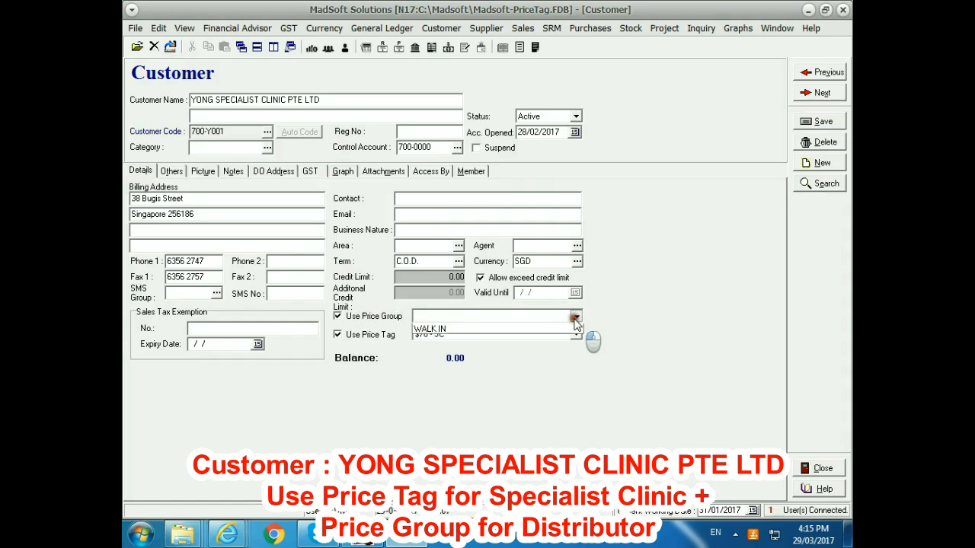
pyautogui.click(484, 350)
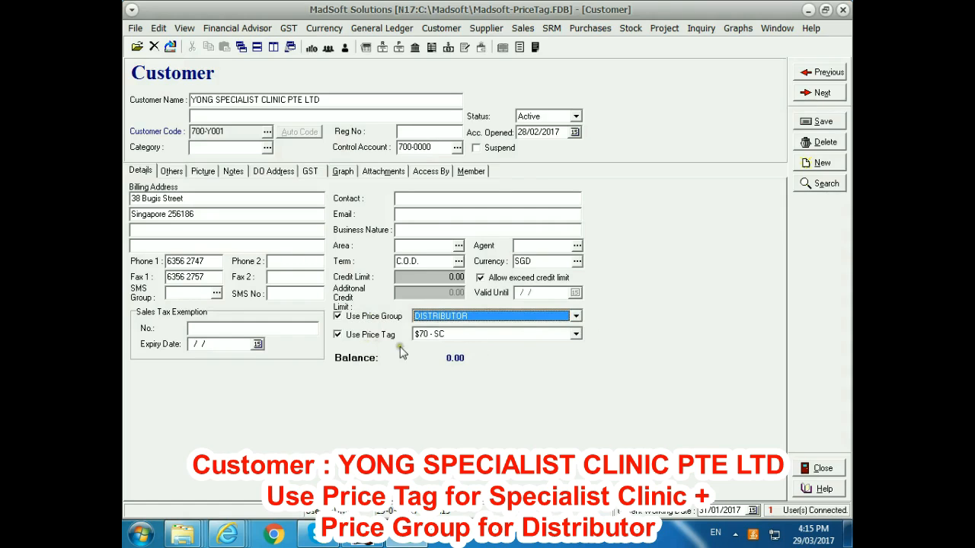
pyautogui.click(822, 124)
# Start a sales invoice with YONG SPECIALIST CLINIC PTE LTD as the customer.
pyautogui.click(522, 28)
pyautogui.click(536, 86)
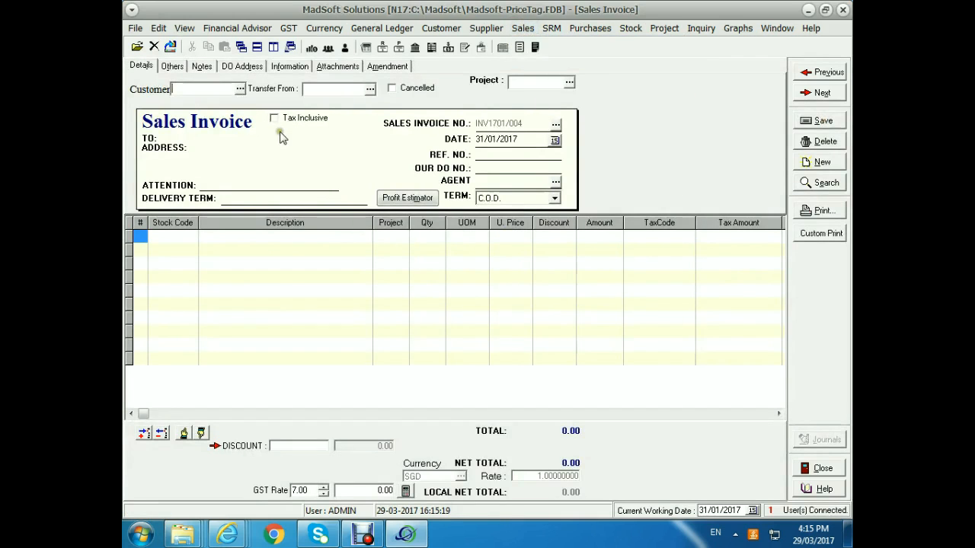
pyautogui.click(240, 88)
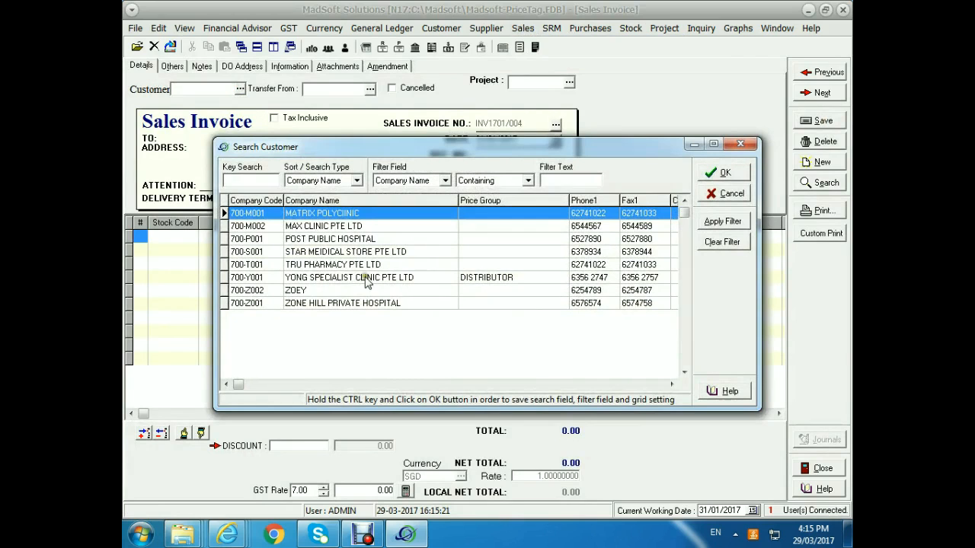
pyautogui.click(480, 279)
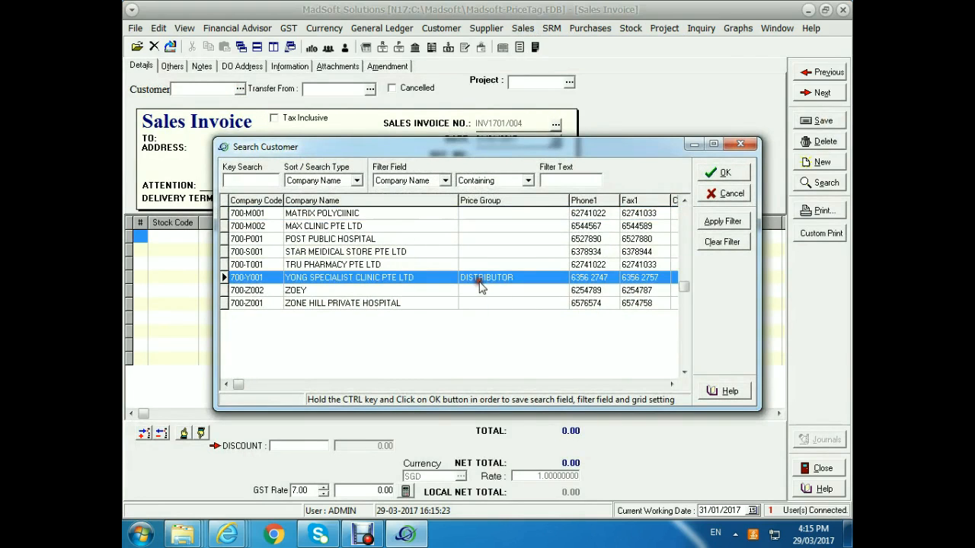
pyautogui.doubleClick(481, 278)
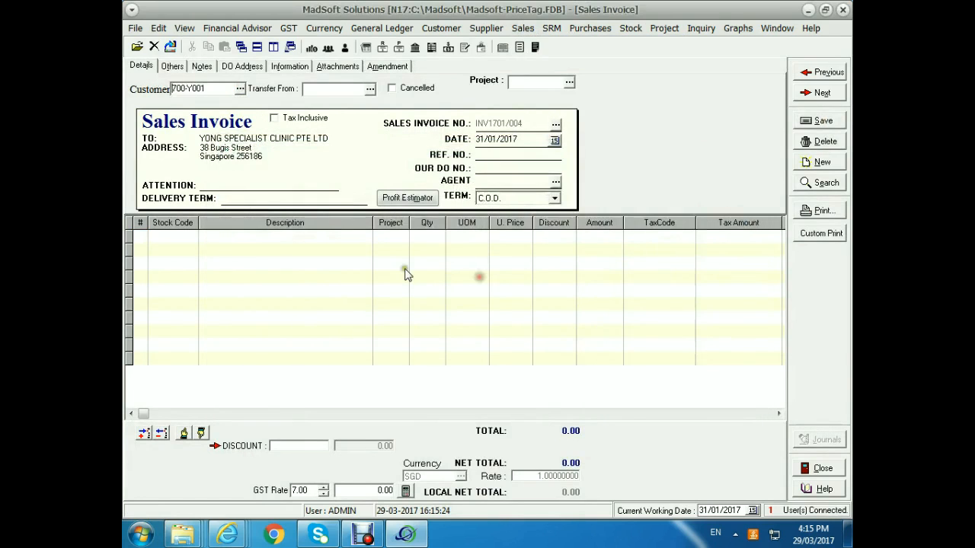
# Choose the $70 - SC special clinic price tag for the invoice and add the AAT THERMOMETER stock item.
pyautogui.click(185, 247)
pyautogui.moveTo(418, 209); pyautogui.dragTo(244, 252)
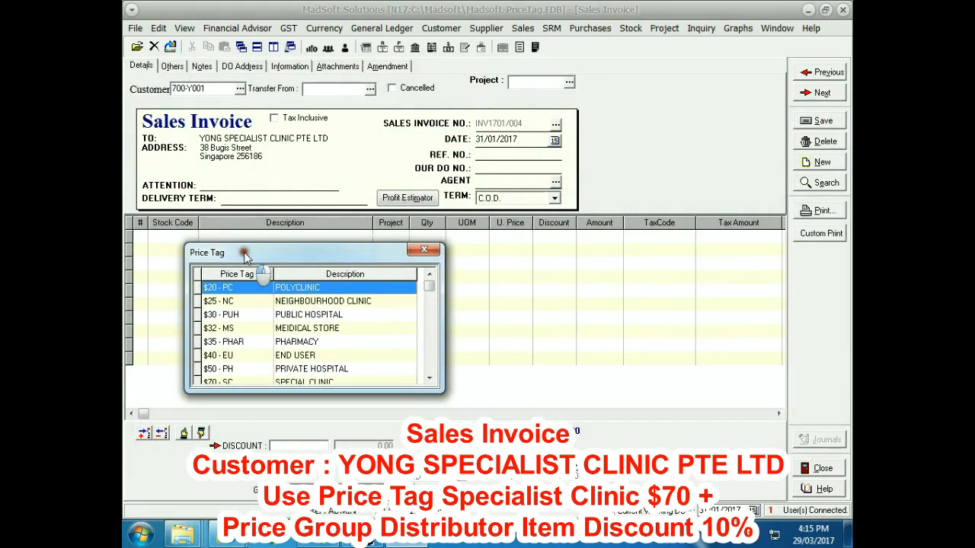
pyautogui.click(429, 377)
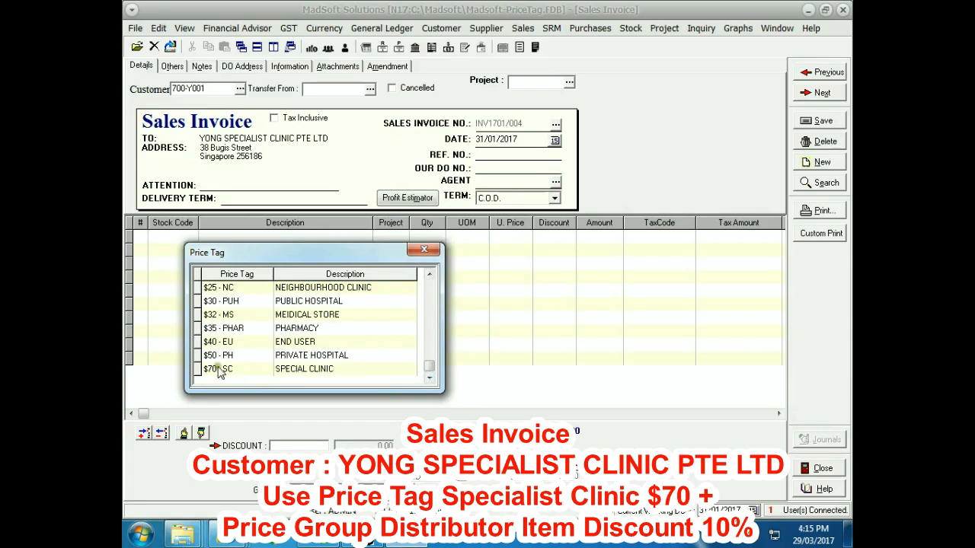
pyautogui.doubleClick(310, 371)
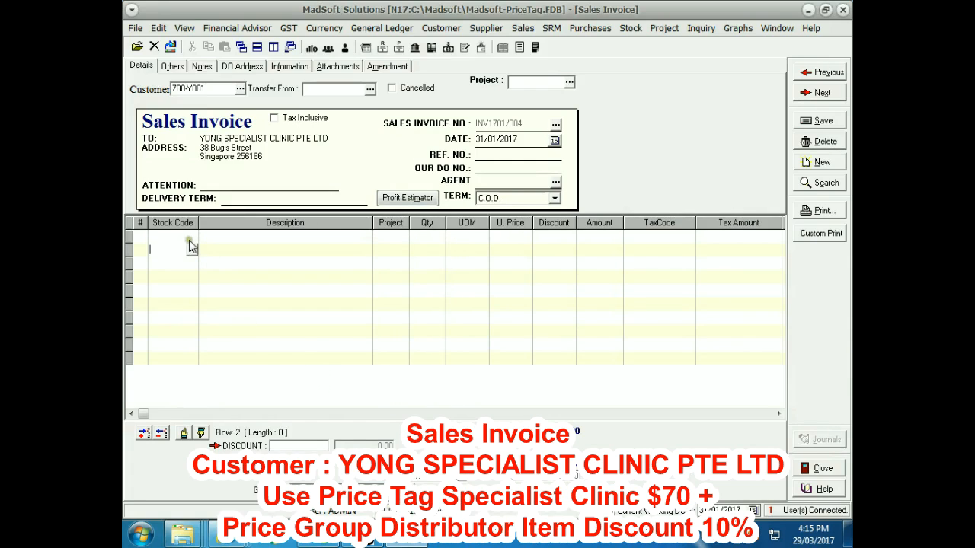
pyautogui.click(191, 238)
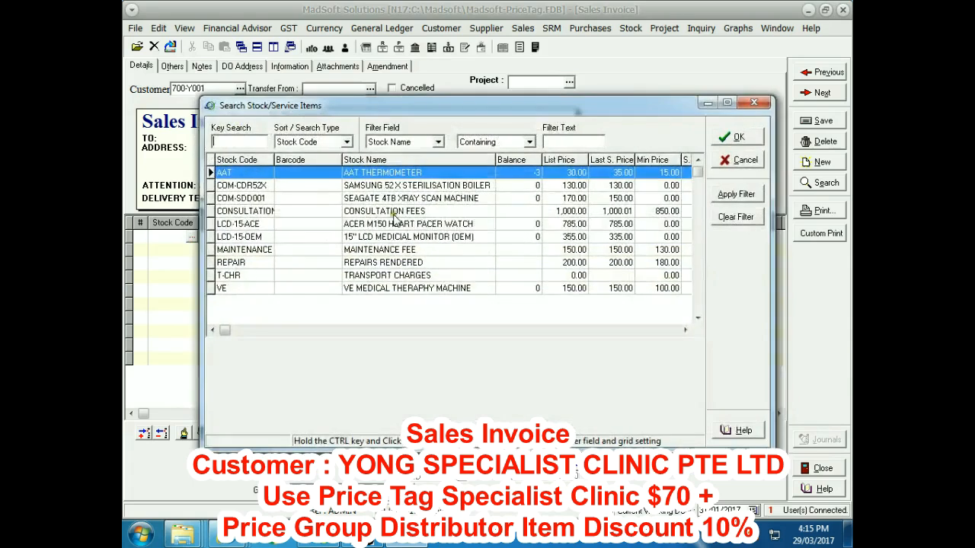
pyautogui.doubleClick(397, 175)
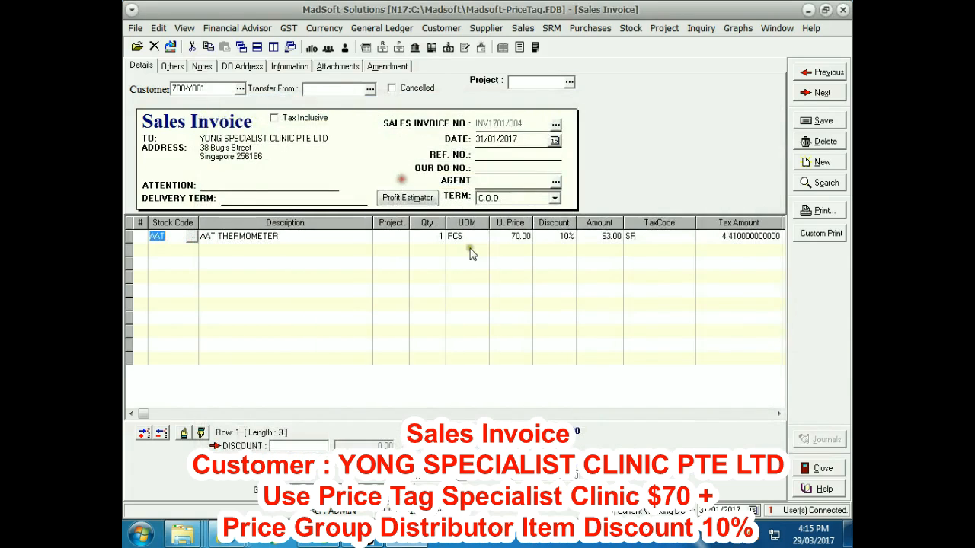
# Inspect the DISTRIBUTOR price group settings in the item's selling price inquiry, and close it without changing the price.
pyautogui.click(524, 246)
pyautogui.click(526, 237)
pyautogui.moveTo(506, 145); pyautogui.dragTo(515, 262)
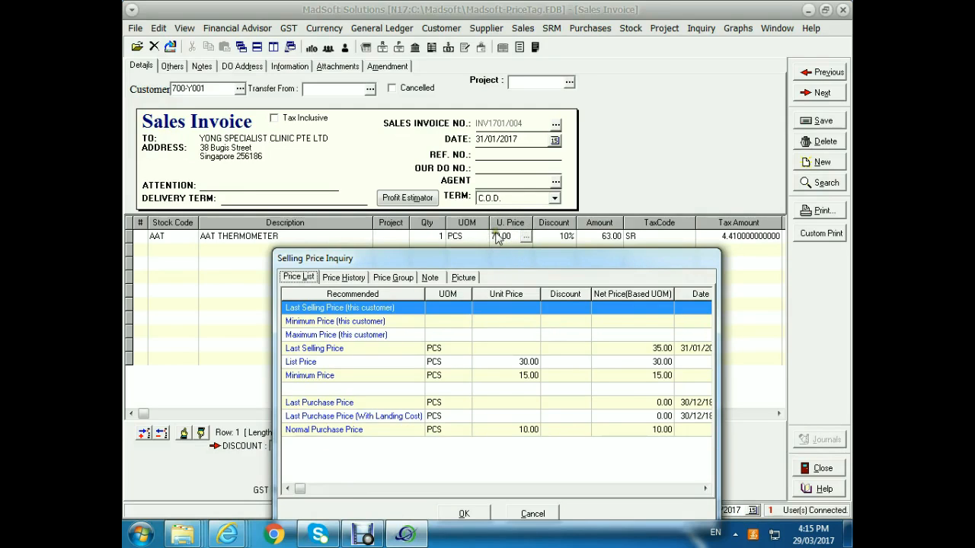
pyautogui.click(381, 278)
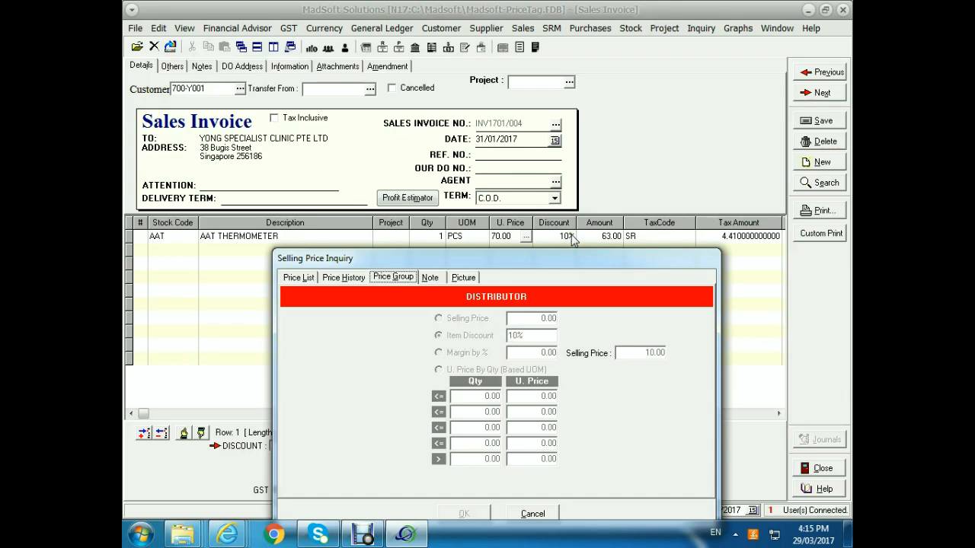
pyautogui.click(535, 509)
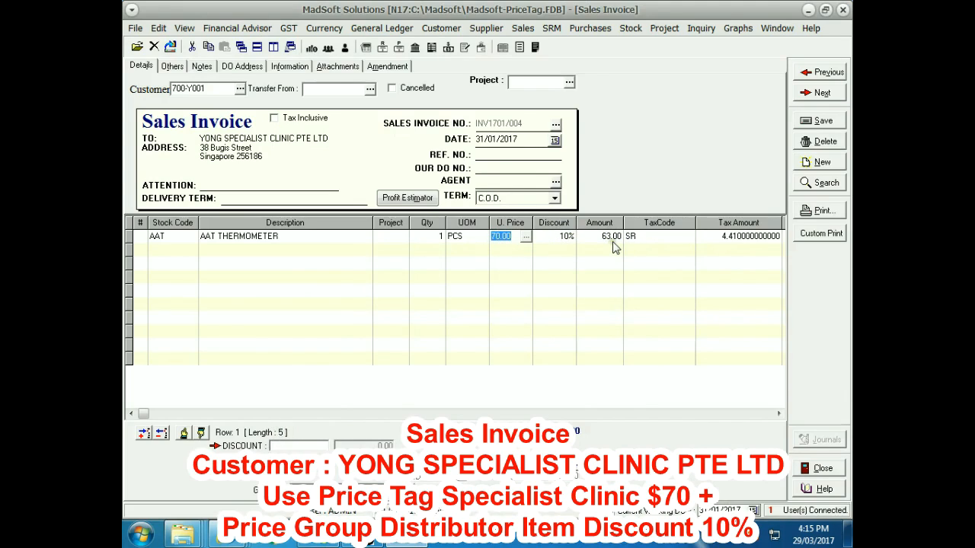
# Preview the YONG SPECIALIST CLINIC PTE LTD tax invoice to check the unit price, discount and amount.
pyautogui.click(820, 210)
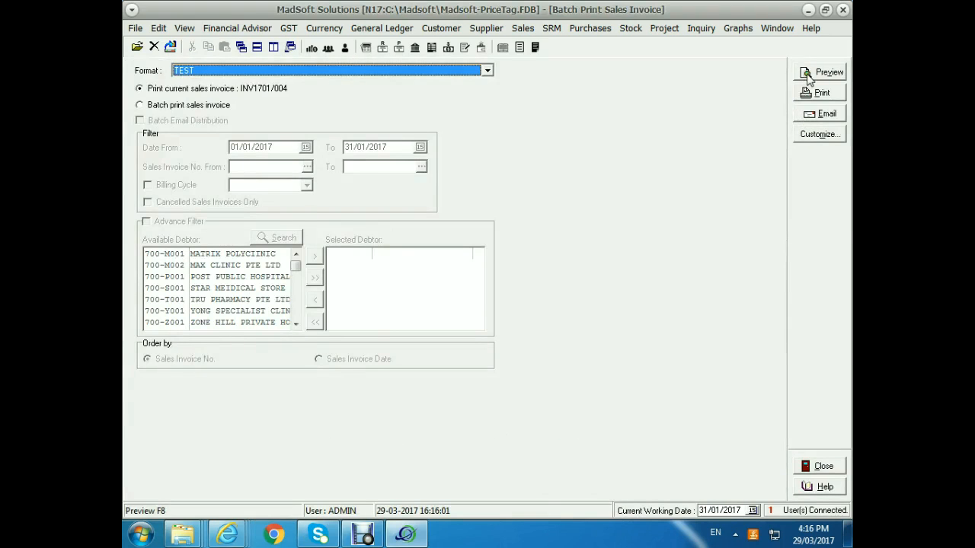
pyautogui.click(810, 74)
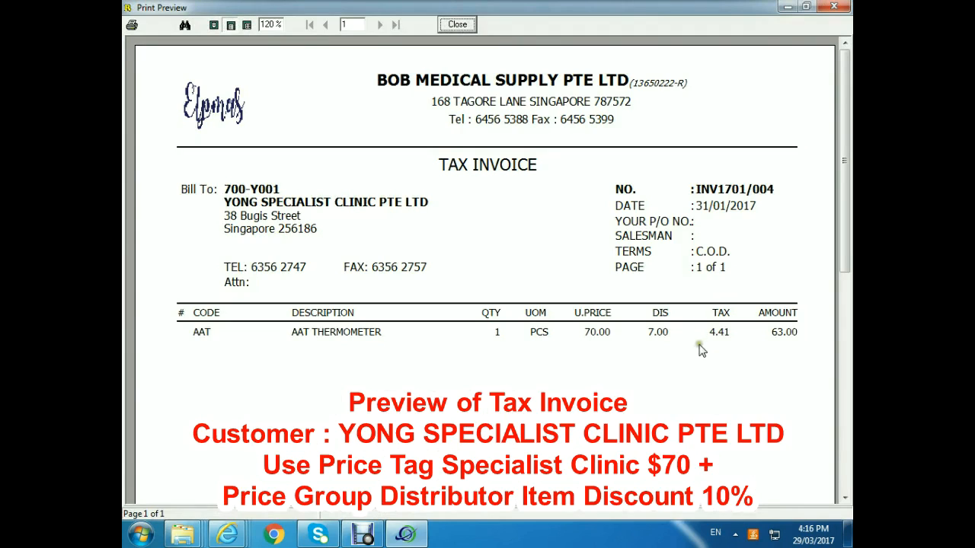